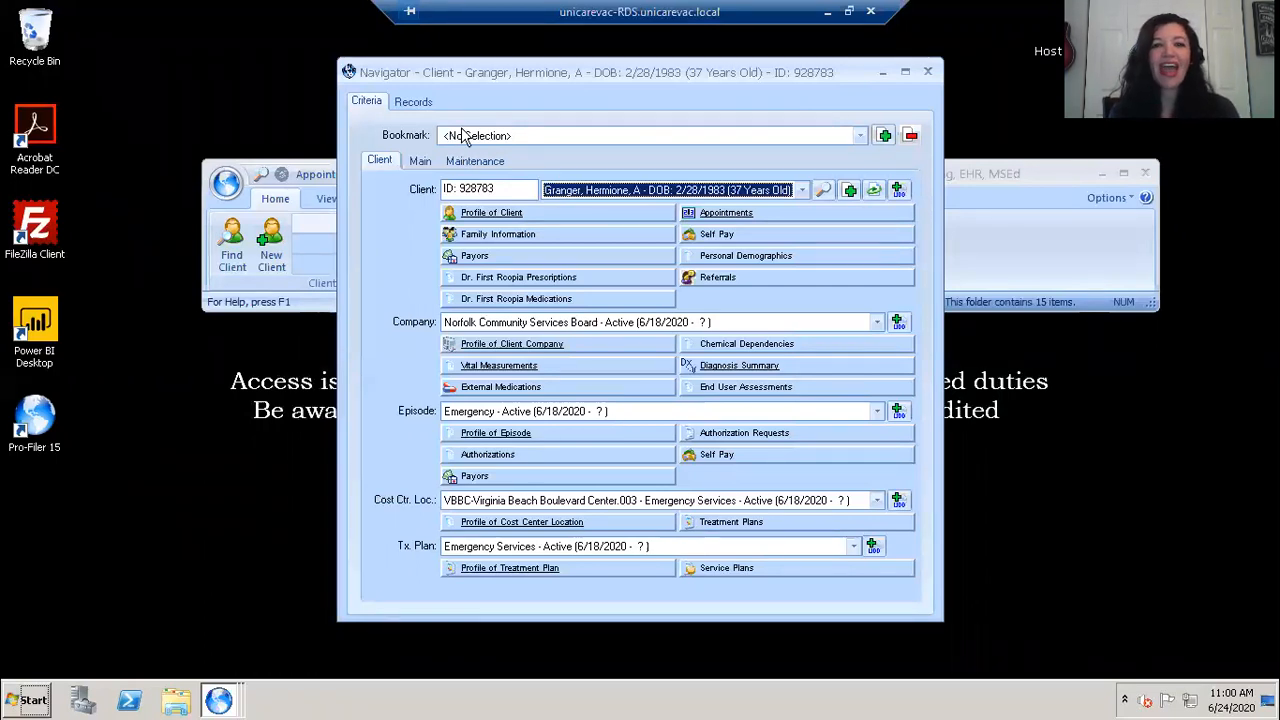
Step: Open the selected client's profile and show their plan of care
{"action": "left_click_drag", "start_coordinate": [464, 75], "coordinate": [536, 108]}
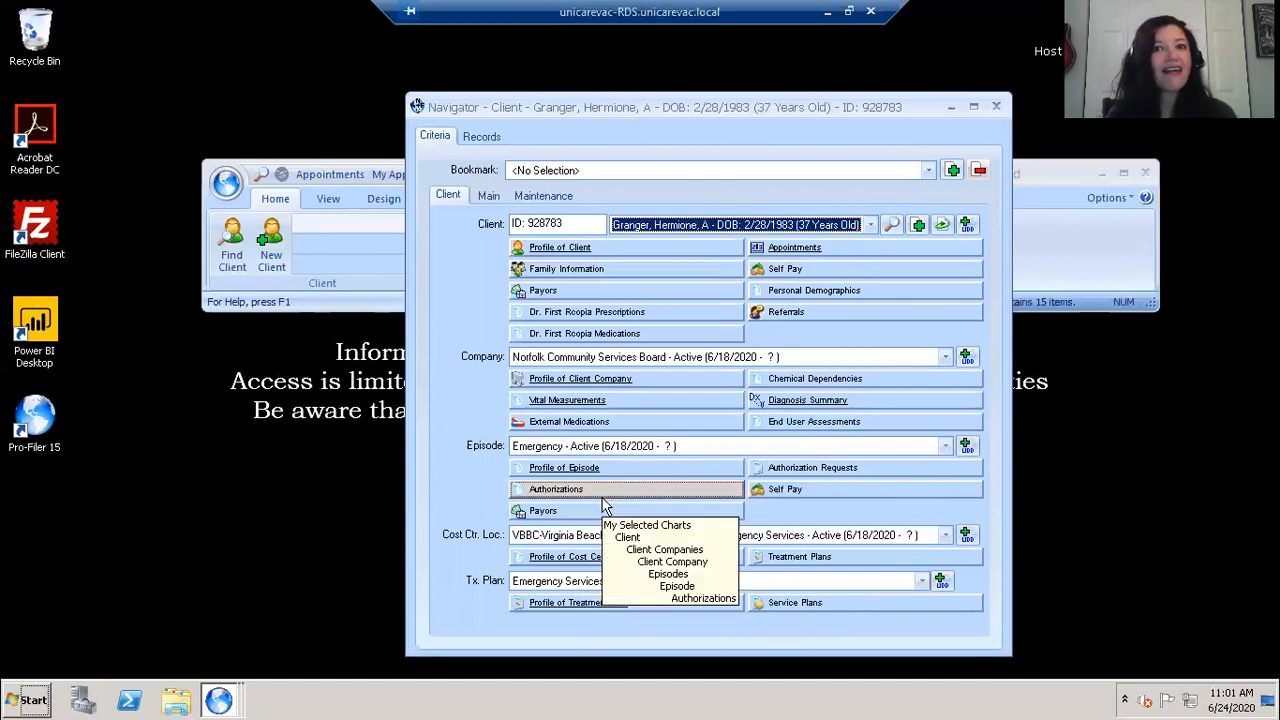
{"action": "left_click", "coordinate": [524, 250]}
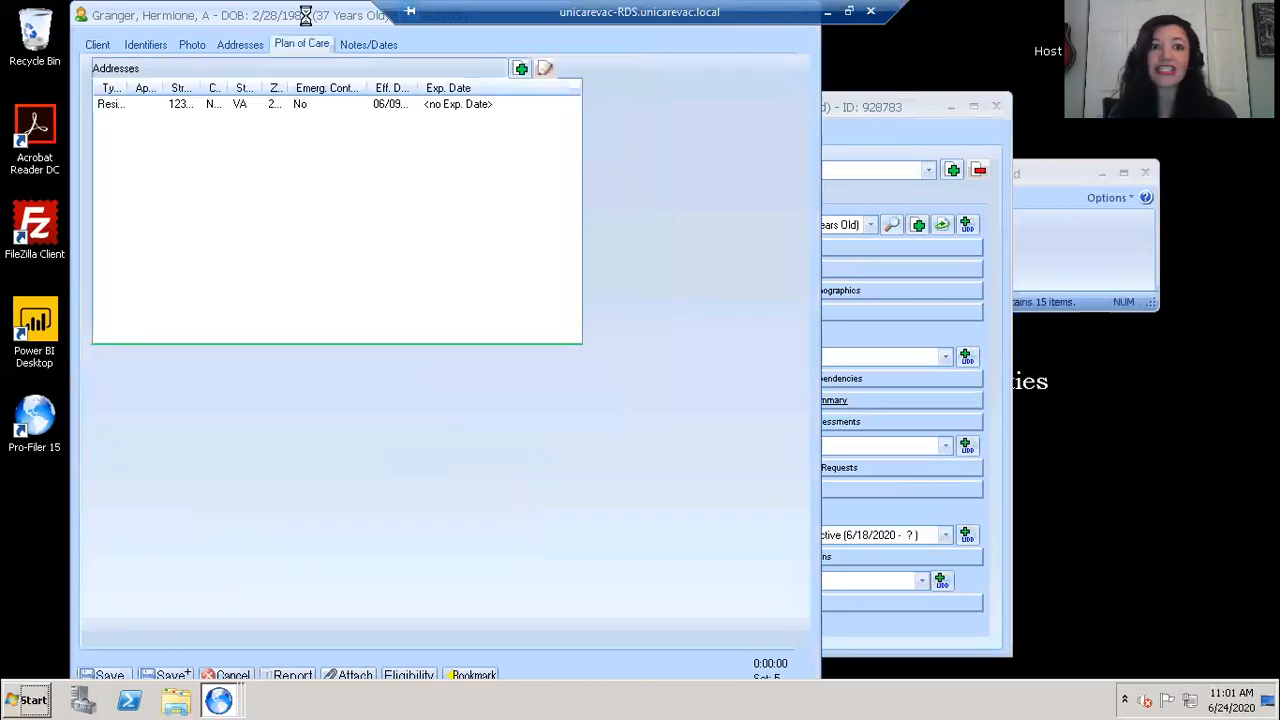
{"action": "left_click_drag", "start_coordinate": [310, 28], "coordinate": [310, 30]}
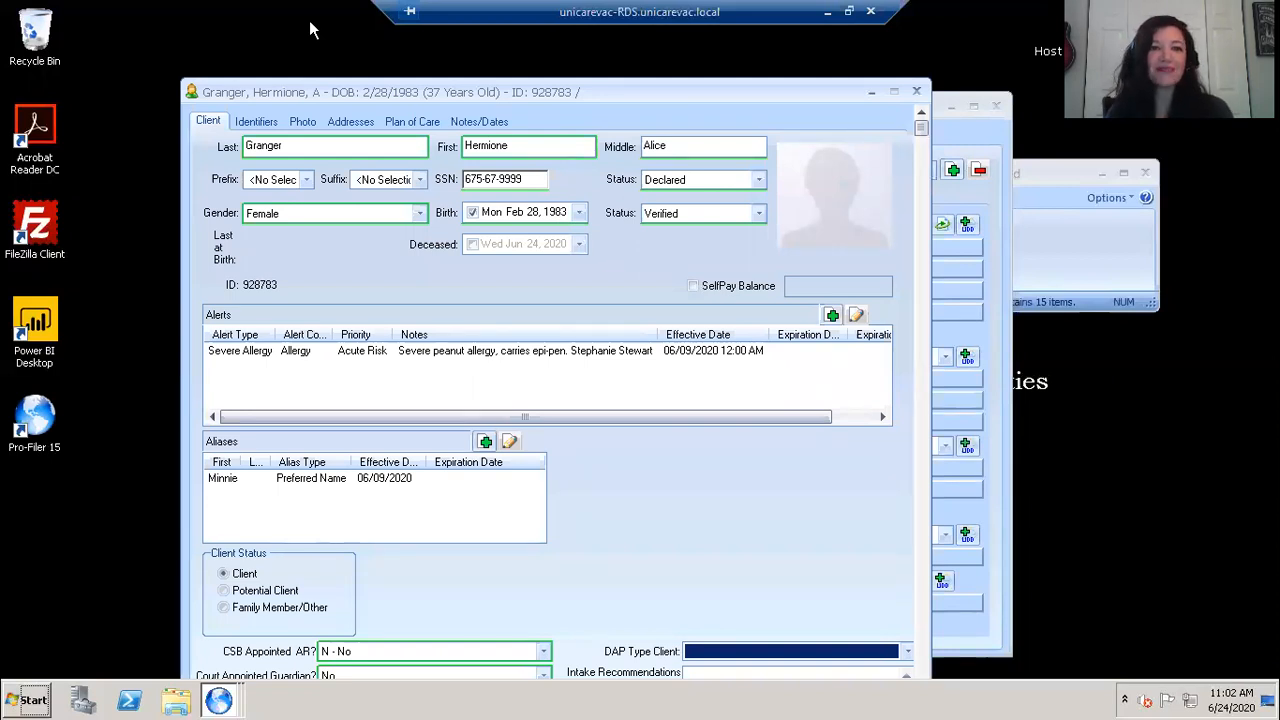
{"action": "left_click_drag", "start_coordinate": [276, 98], "coordinate": [203, 83]}
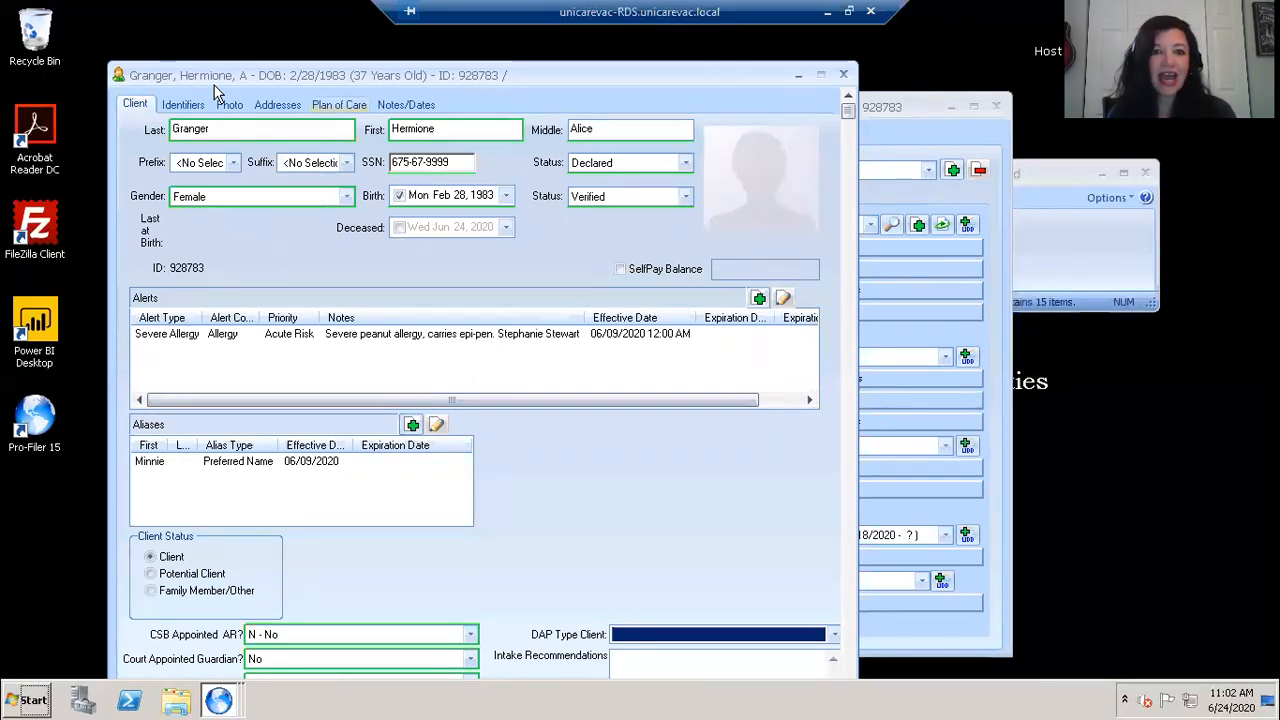
{"action": "left_click", "coordinate": [339, 105]}
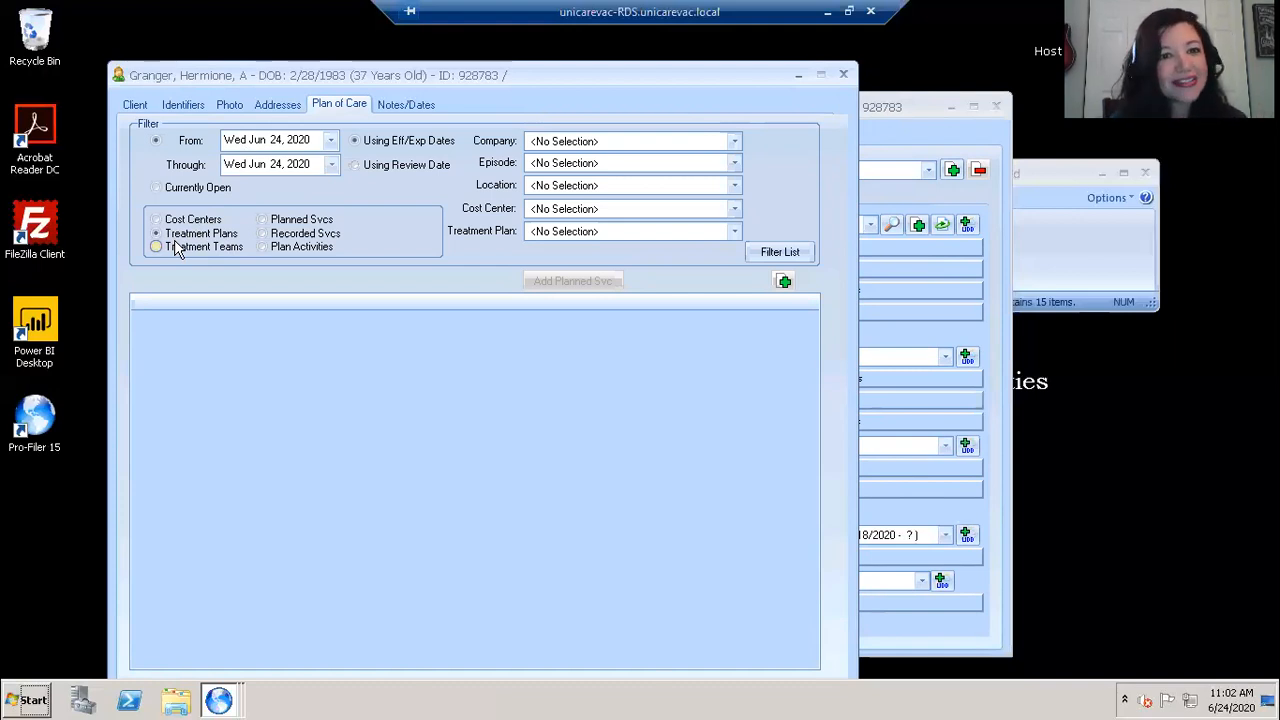
Step: Filter the plan of care to planned services for the Emergency Services cost center
{"action": "left_click", "coordinate": [261, 220]}
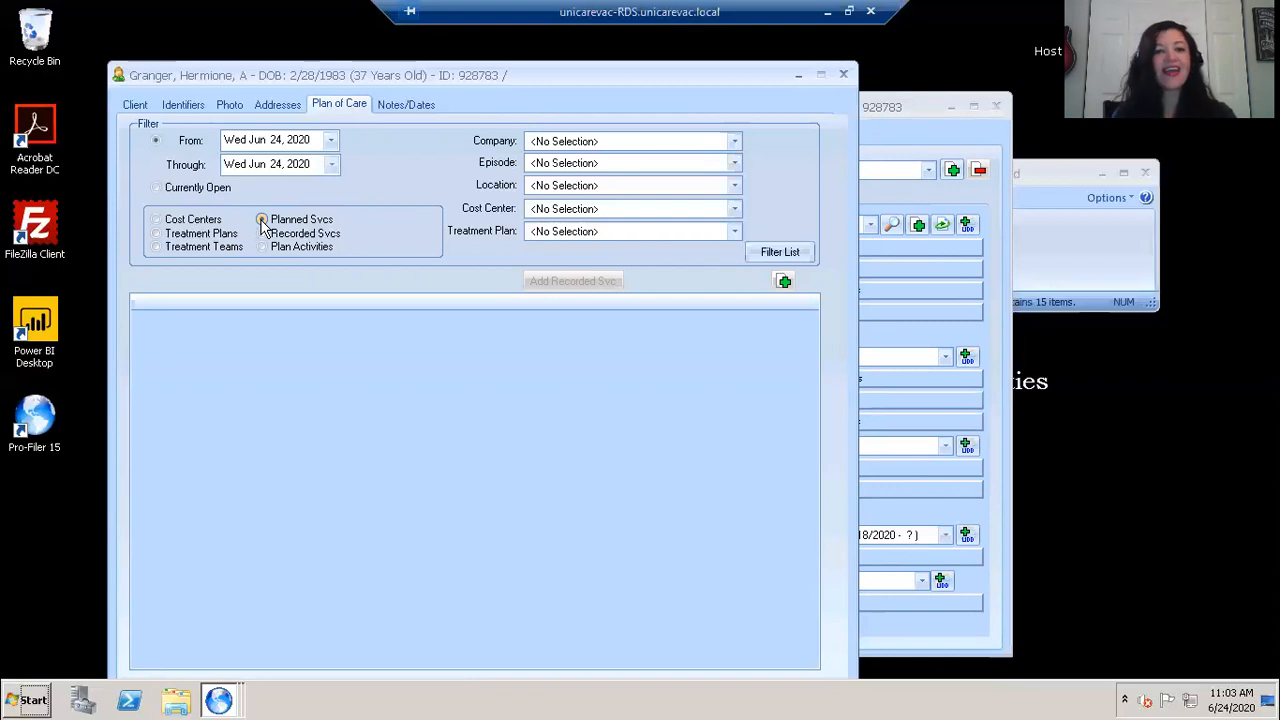
{"action": "left_click", "coordinate": [535, 212]}
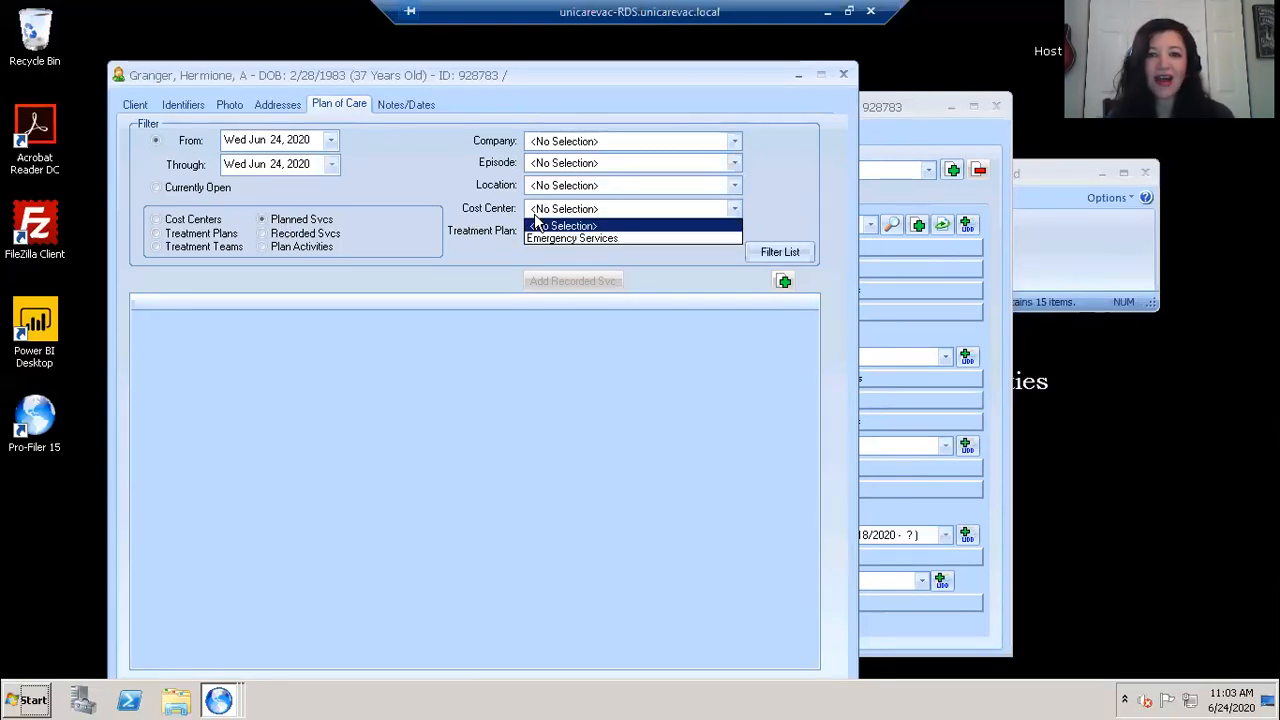
{"action": "key", "text": "Down"}
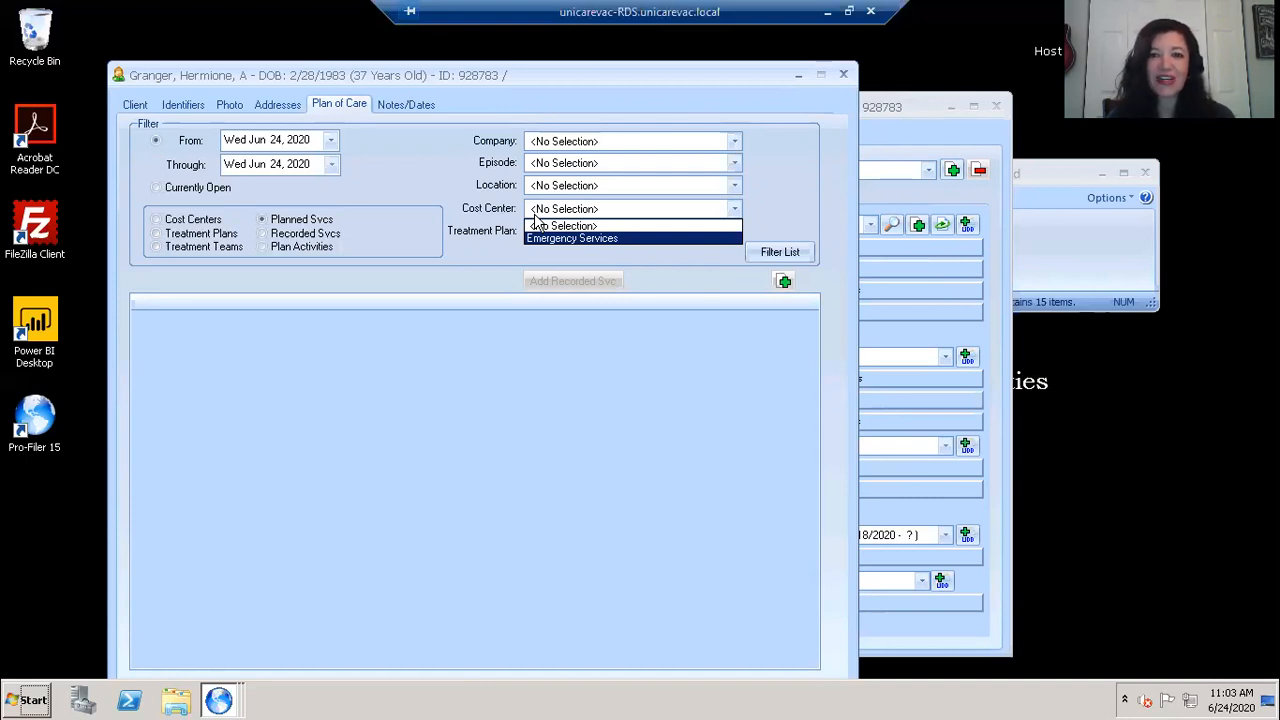
{"action": "key", "text": "Return"}
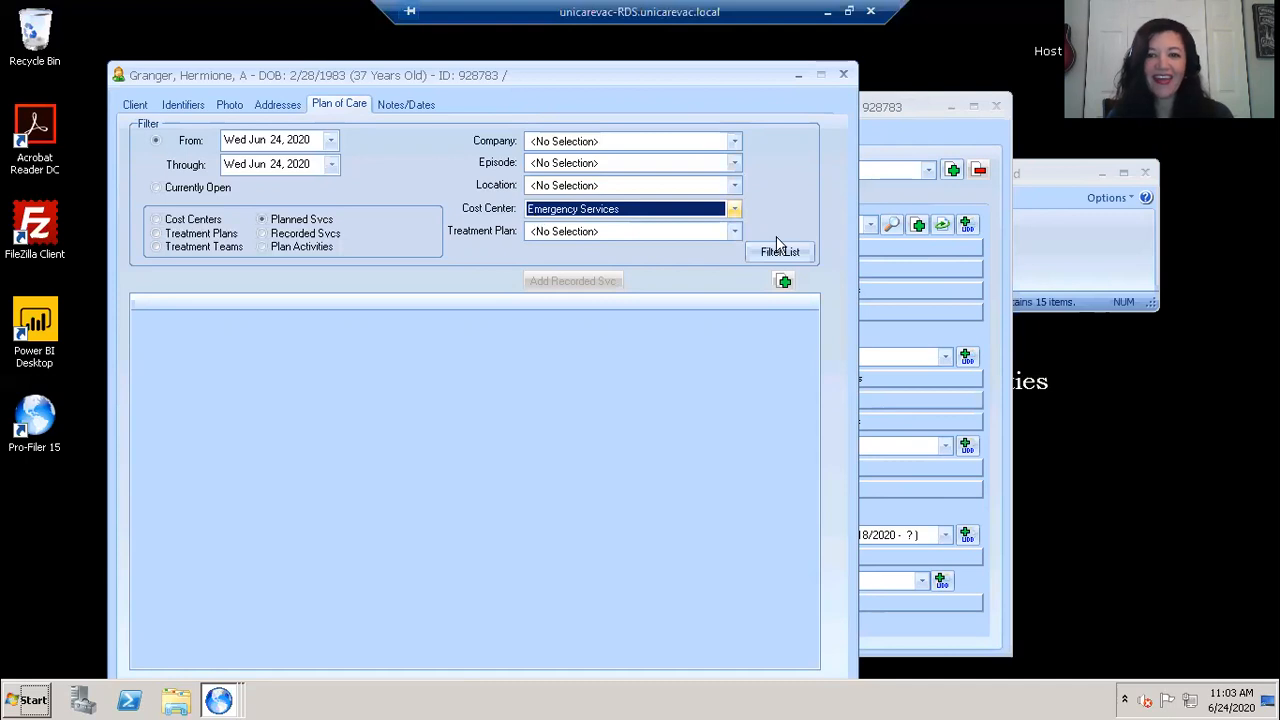
{"action": "left_click", "coordinate": [776, 253]}
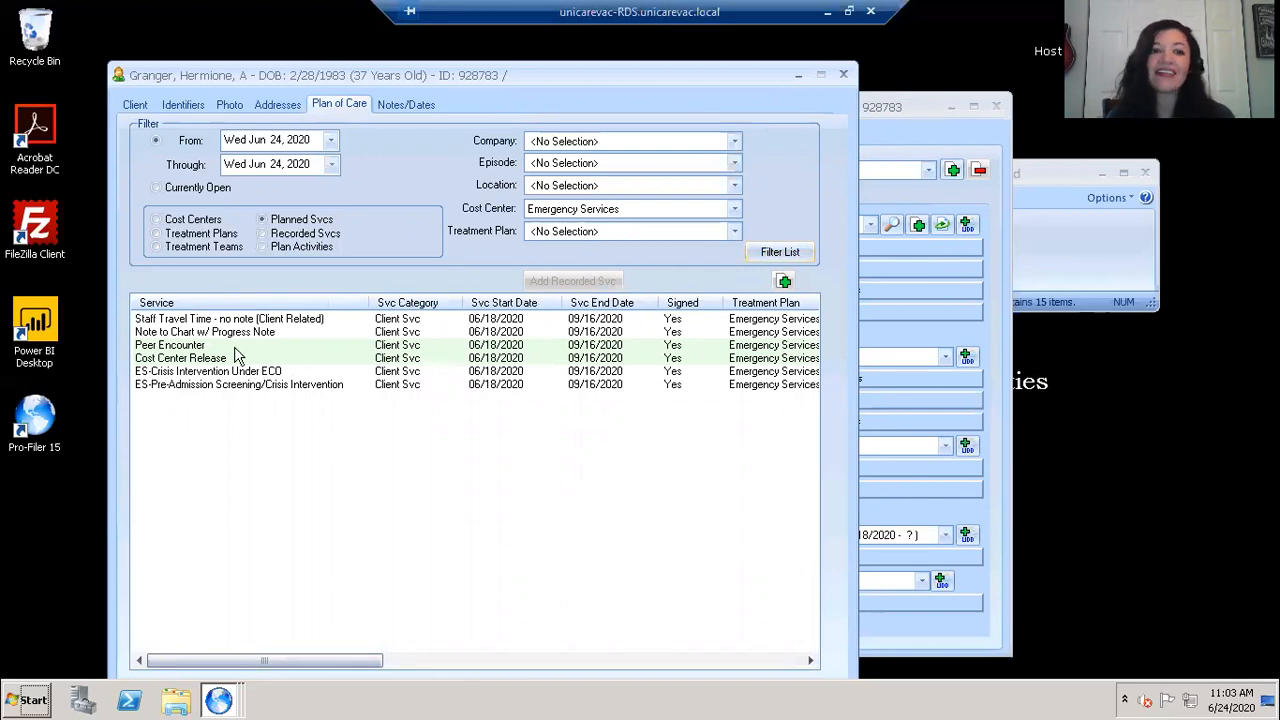
Step: Select the ES-Pre-Admission Screening/Crisis Intervention planned service
{"action": "mouse_move", "coordinate": [210, 394]}
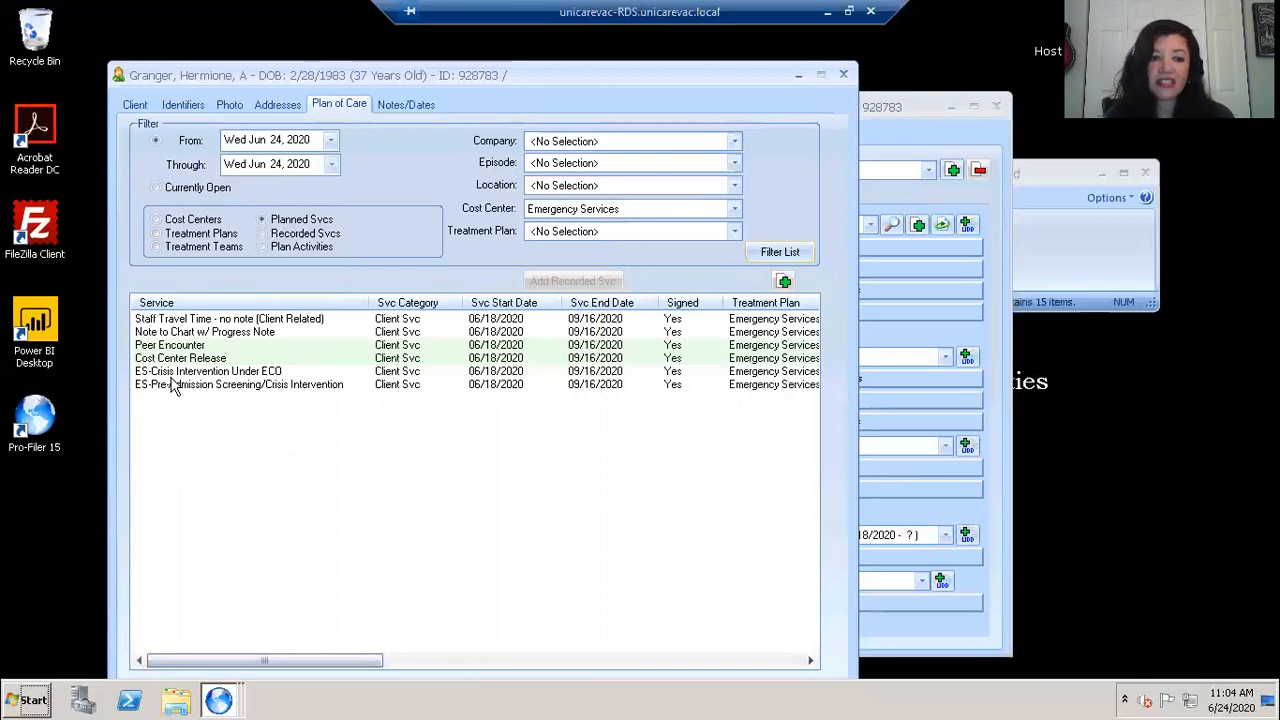
{"action": "mouse_move", "coordinate": [174, 386]}
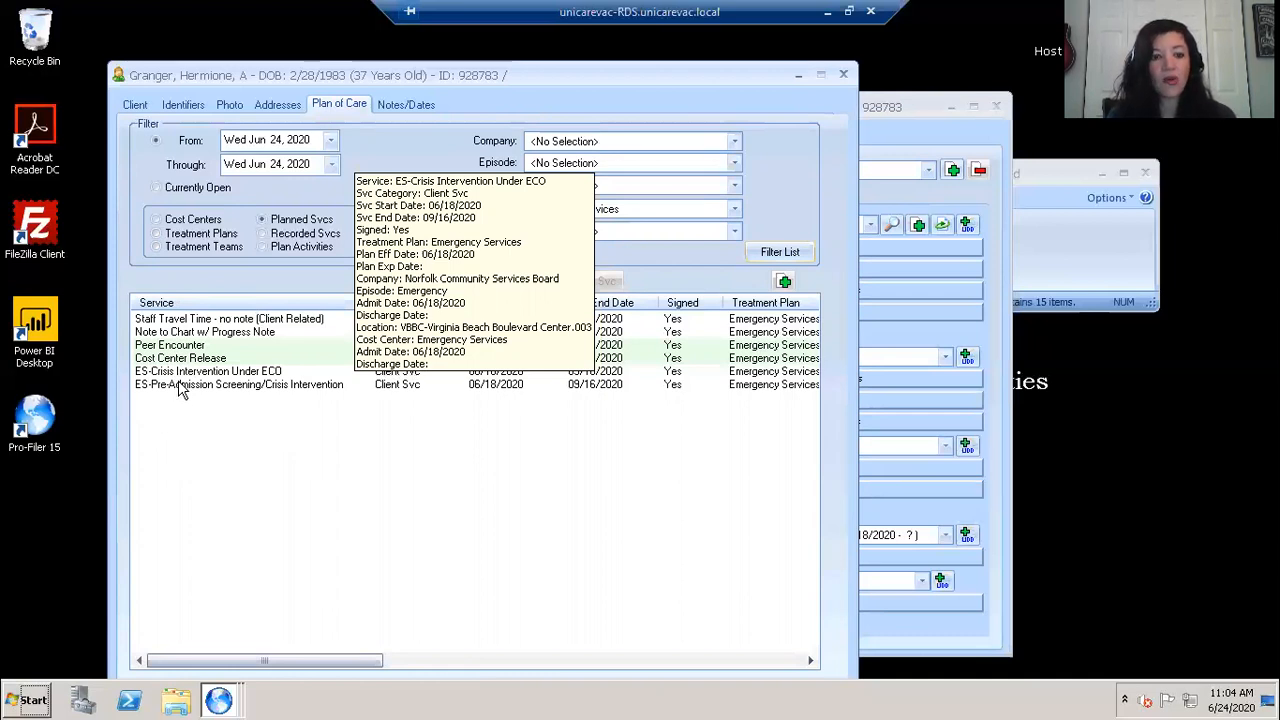
{"action": "left_click", "coordinate": [179, 384]}
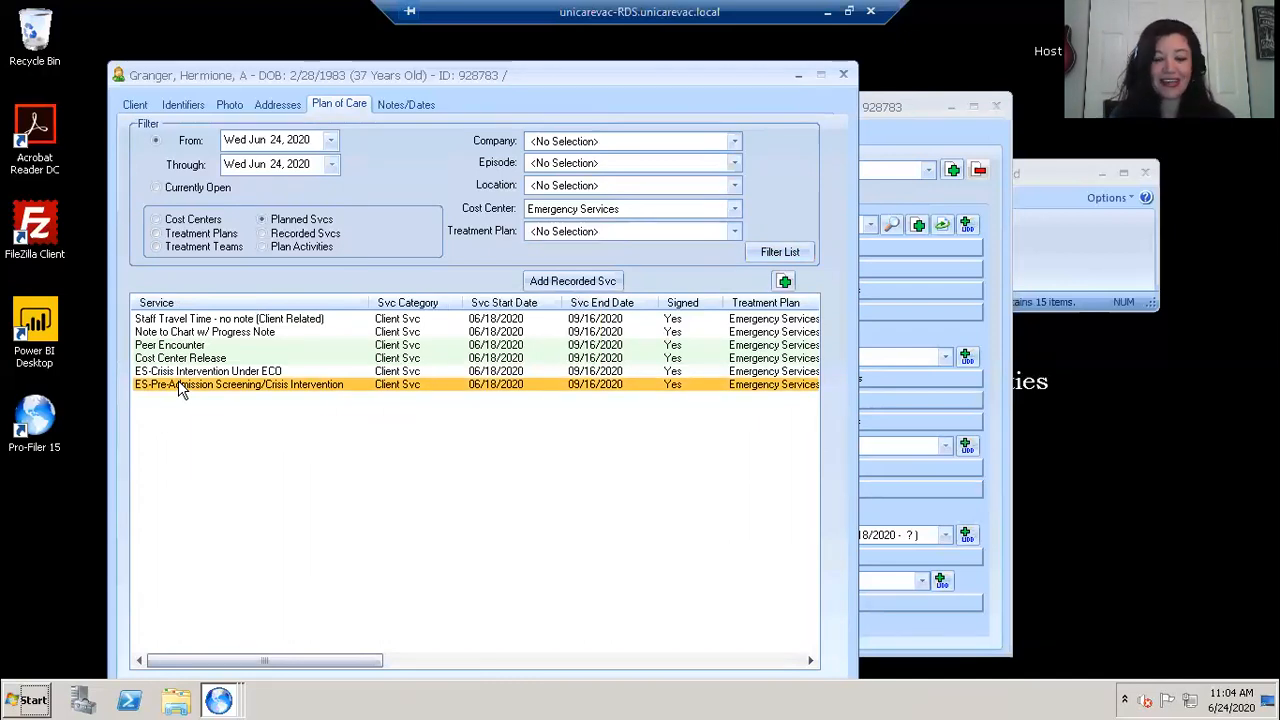
{"action": "double_click", "coordinate": [178, 384]}
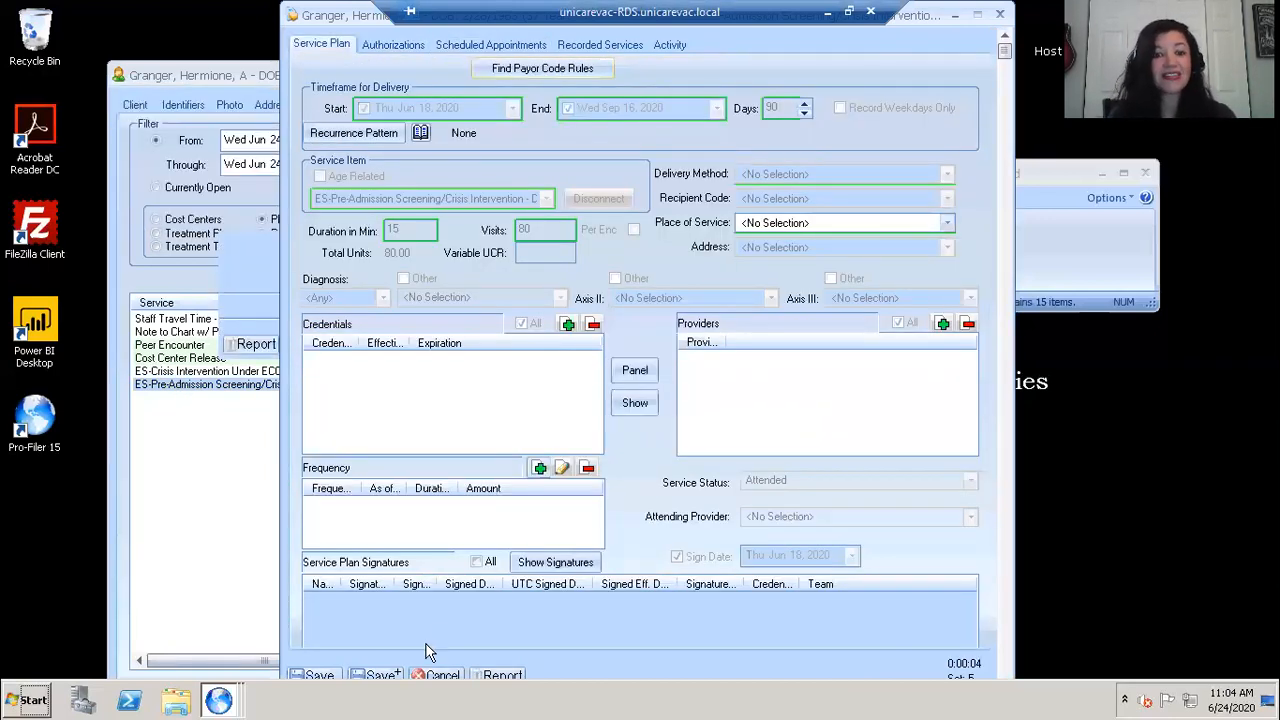
{"action": "left_click", "coordinate": [443, 677]}
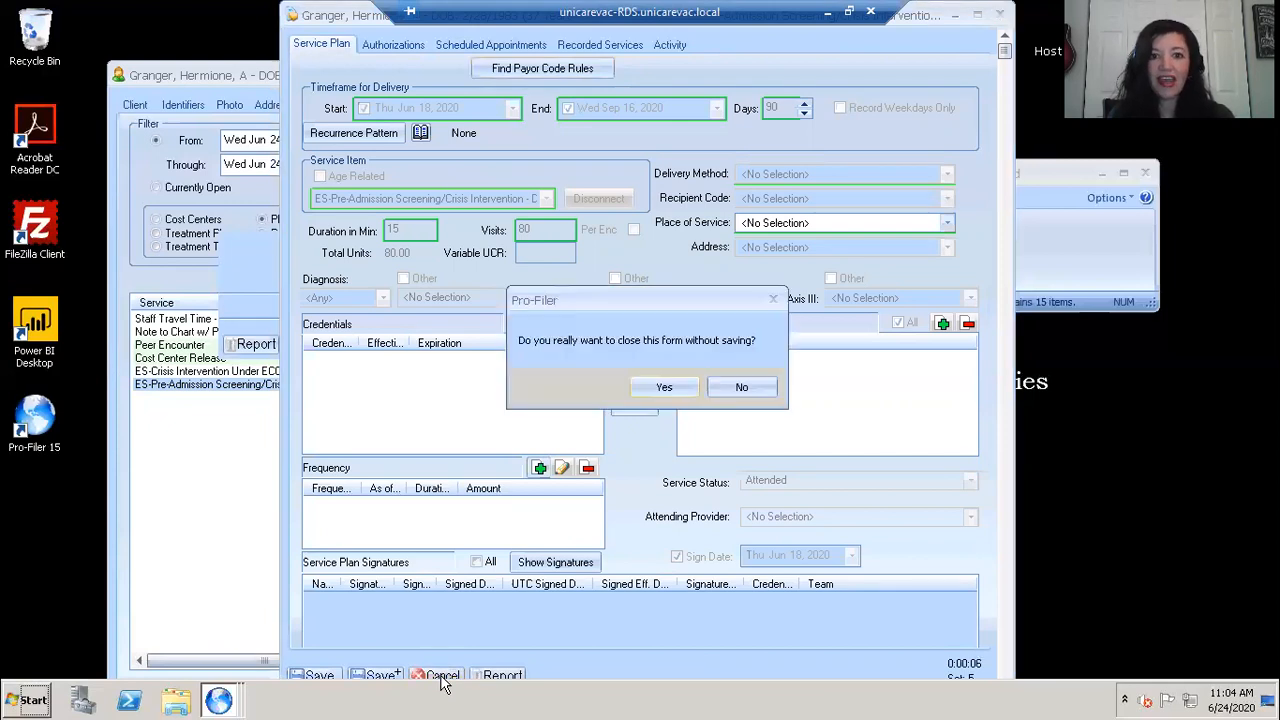
{"action": "left_click", "coordinate": [650, 392]}
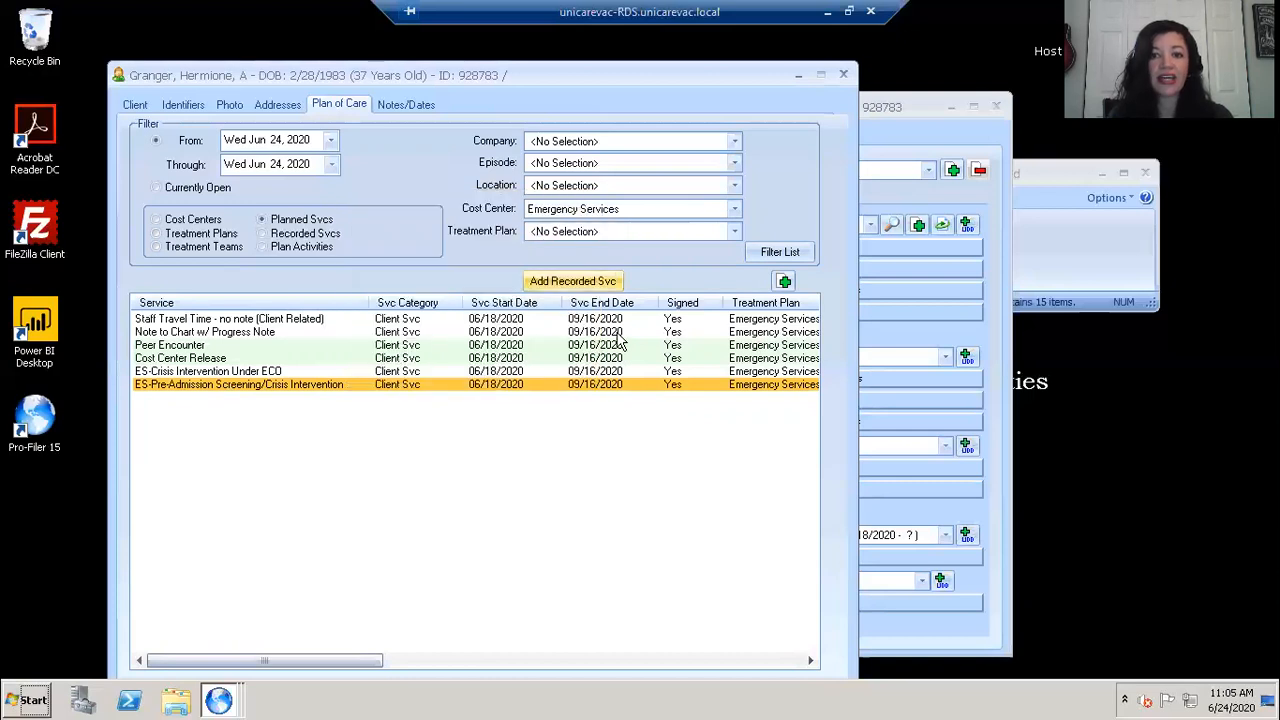
Step: Add a recorded service for the selected planned service, starting June 24, 2020 at 09:00 AM
{"action": "left_click", "coordinate": [547, 280]}
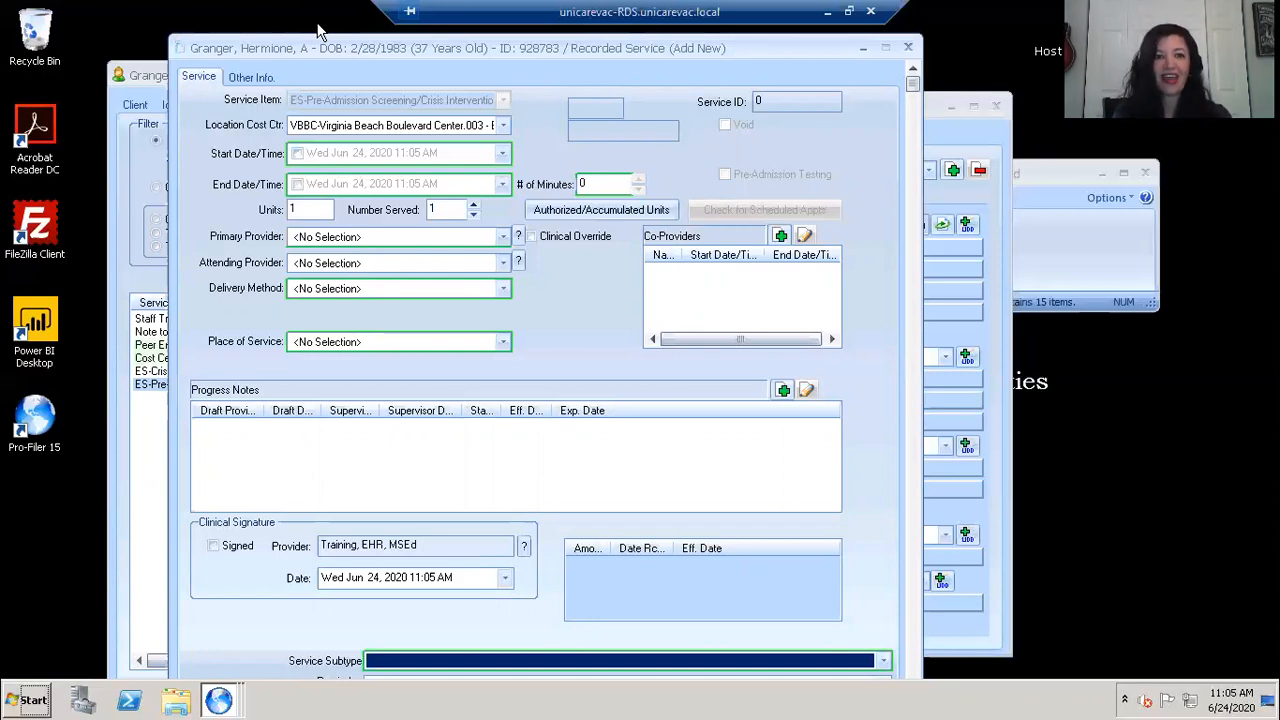
{"action": "left_click", "coordinate": [296, 154]}
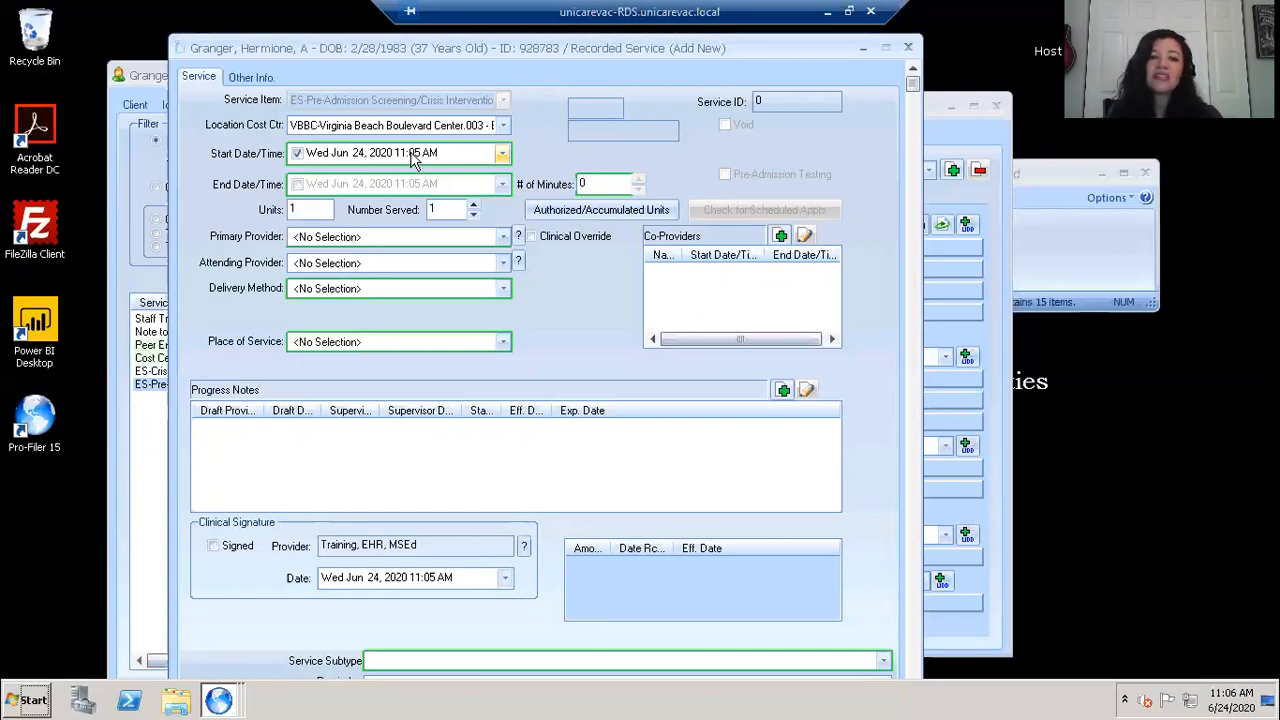
{"action": "left_click", "coordinate": [358, 155]}
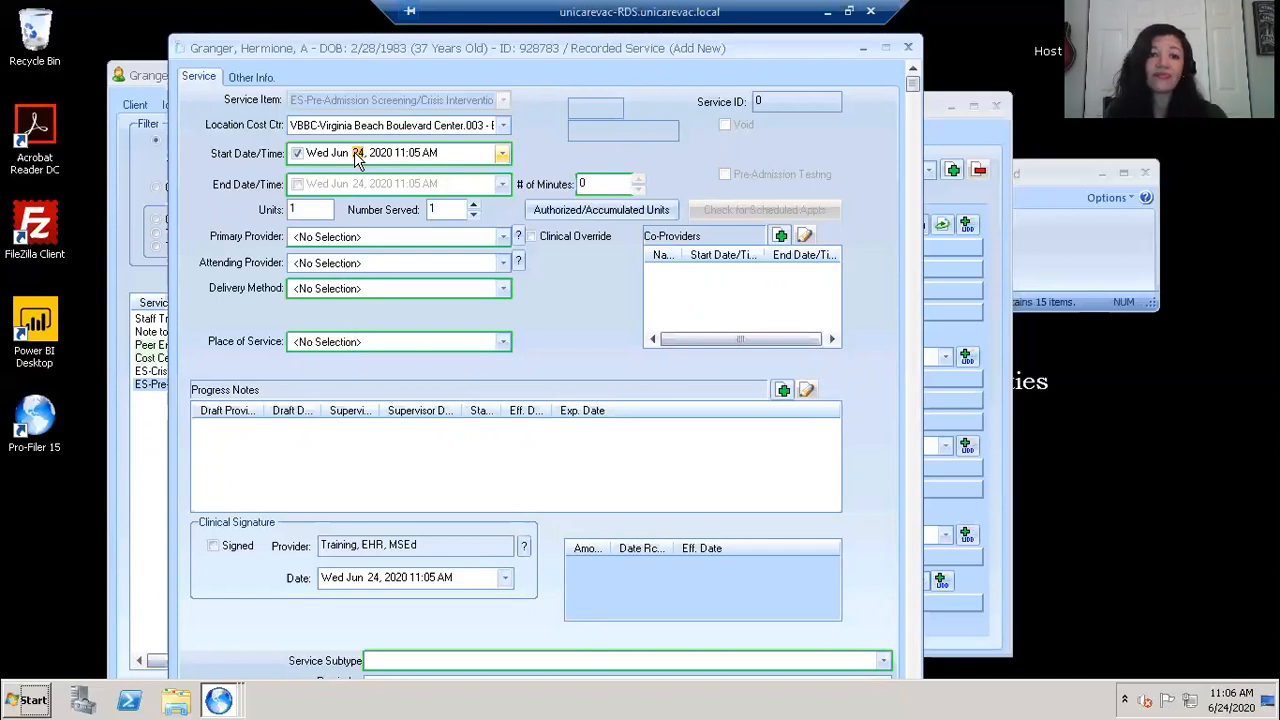
{"action": "left_click", "coordinate": [400, 155]}
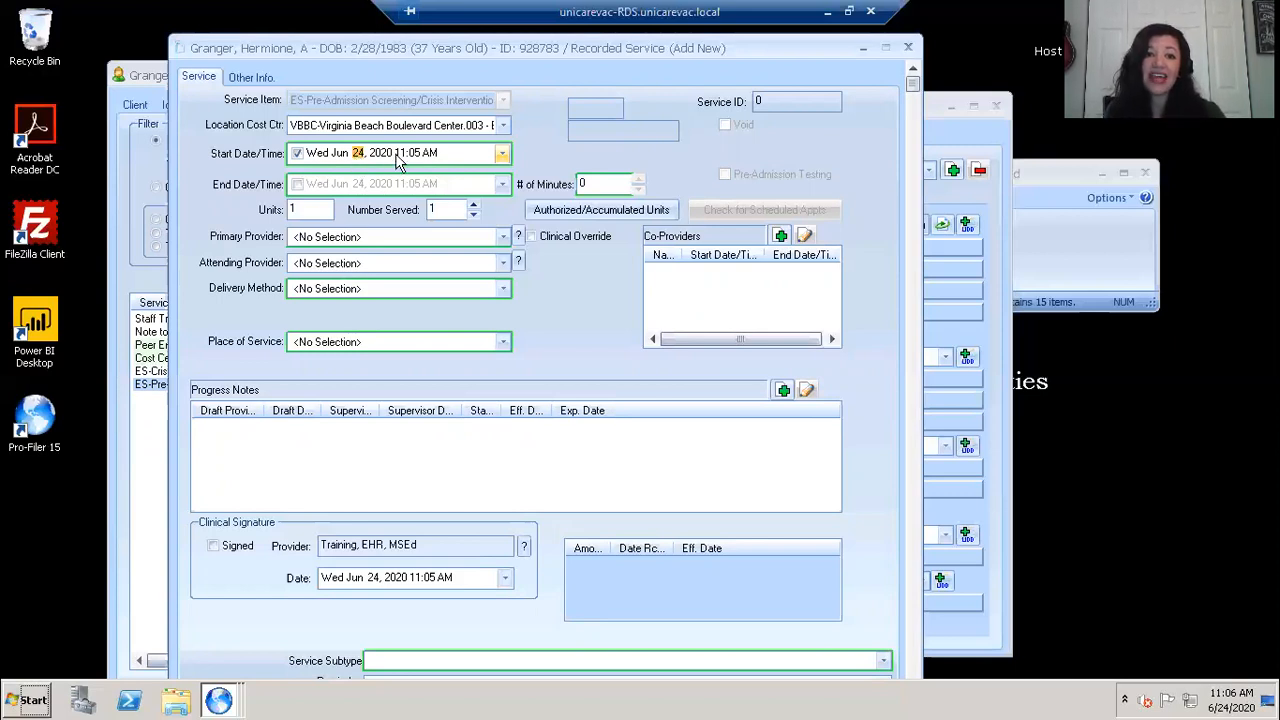
{"action": "type", "text": "9"}
{"action": "left_click", "coordinate": [415, 157]}
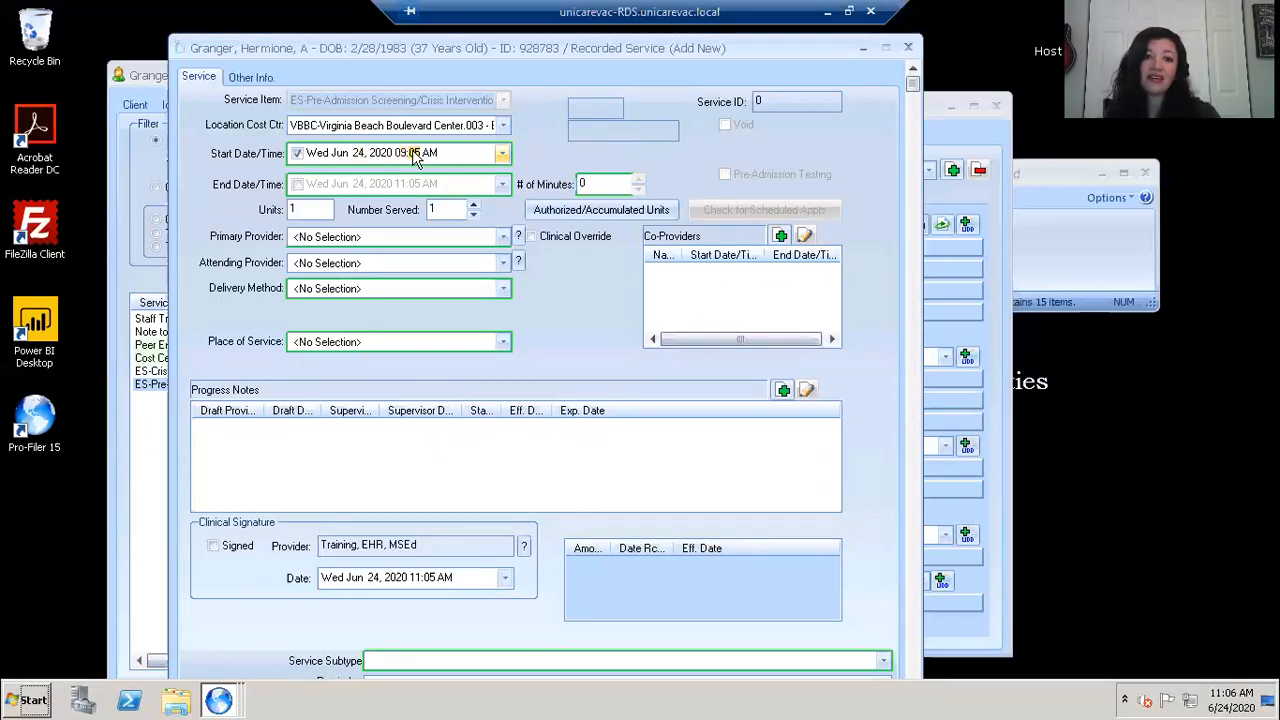
{"action": "type", "text": "00"}
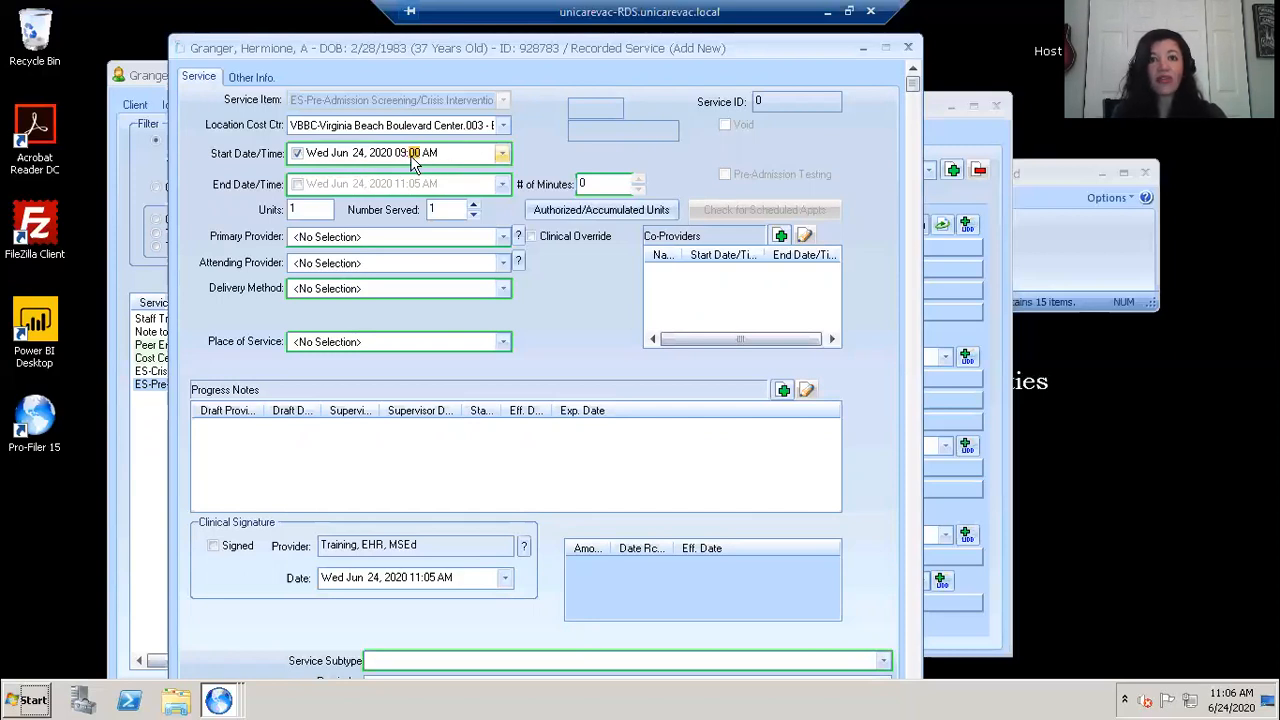
Step: Enable the recorded service's end date and set its number of minutes to 60
{"action": "left_click", "coordinate": [296, 185]}
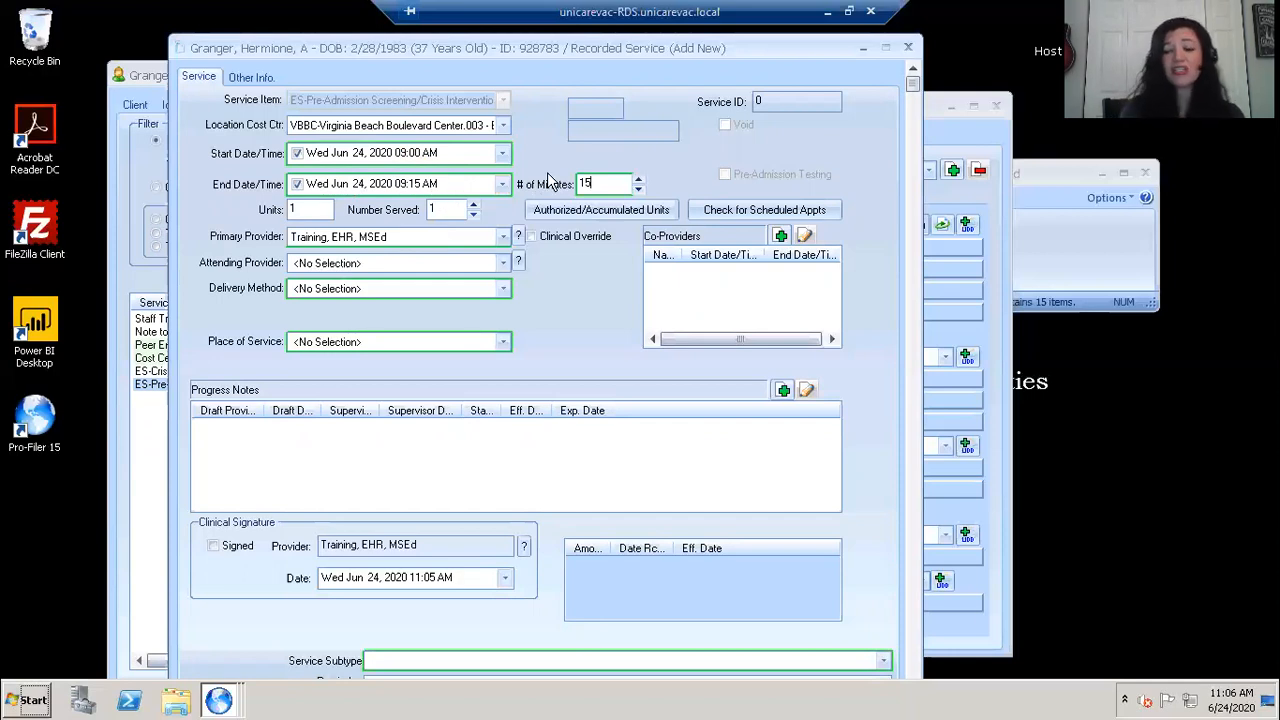
{"action": "key", "text": "BackSpace"}
{"action": "key", "text": "BackSpace"}
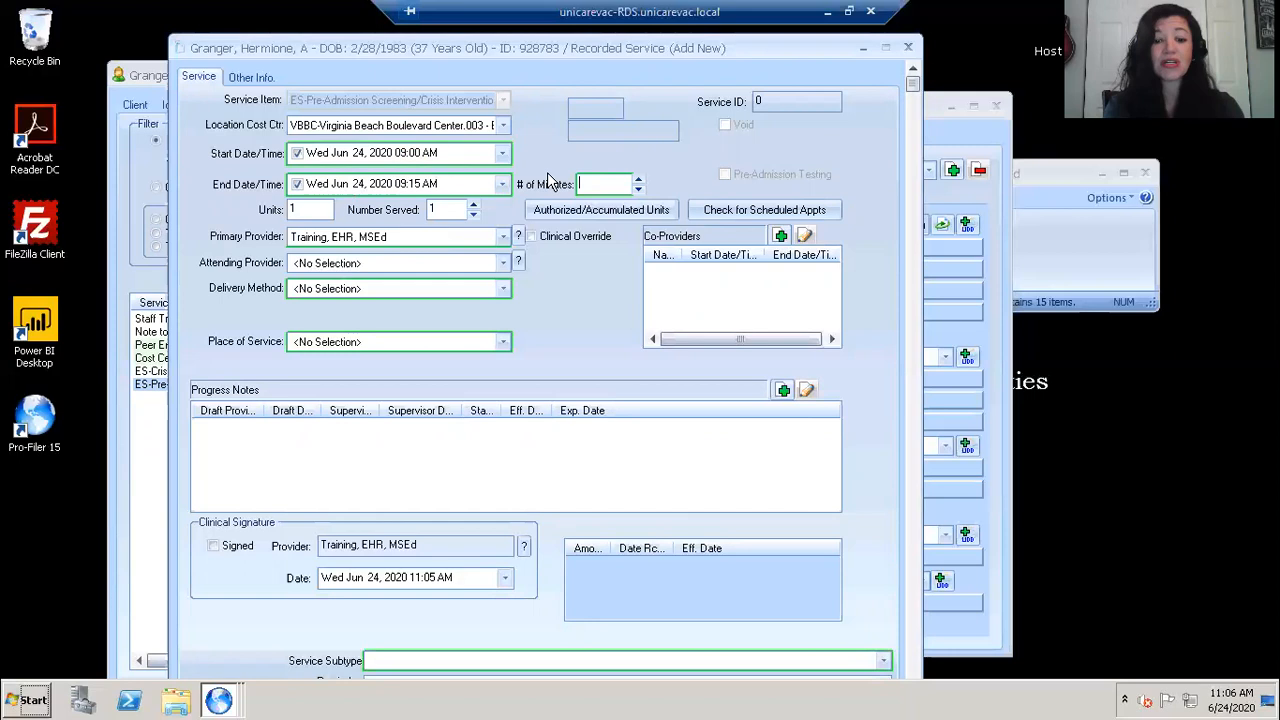
{"action": "type", "text": "60"}
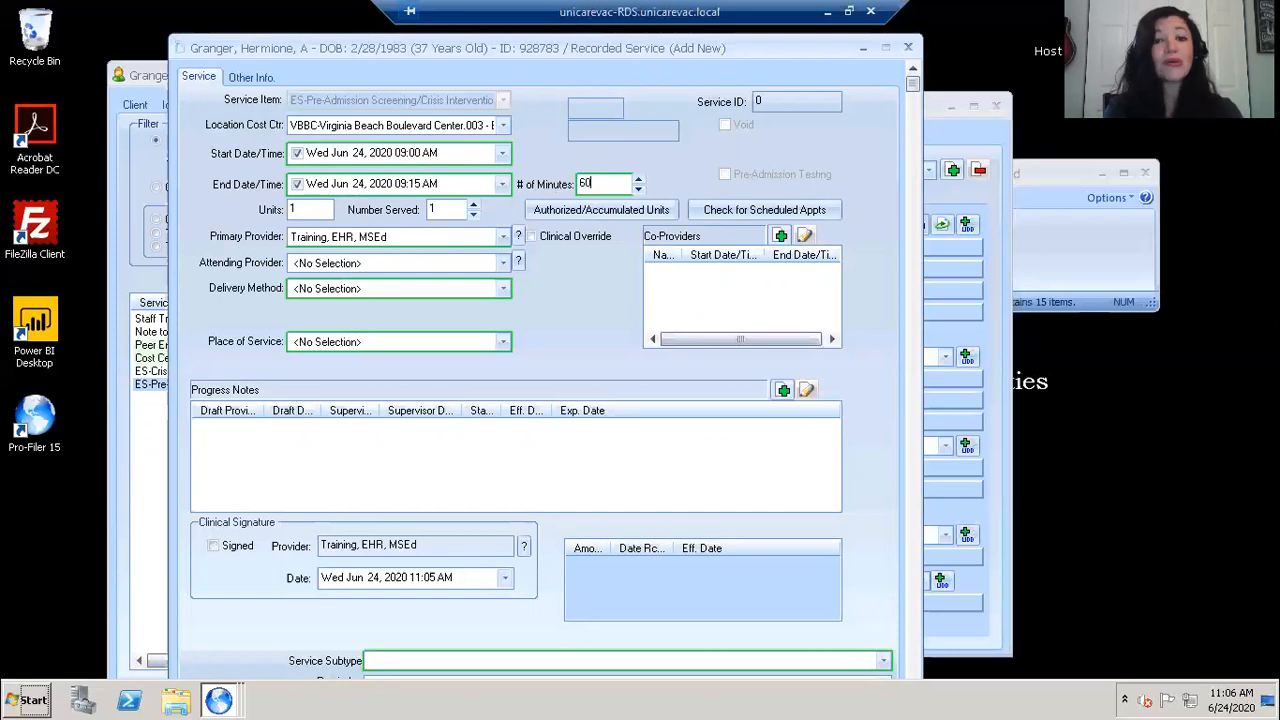
{"action": "left_click", "coordinate": [438, 184]}
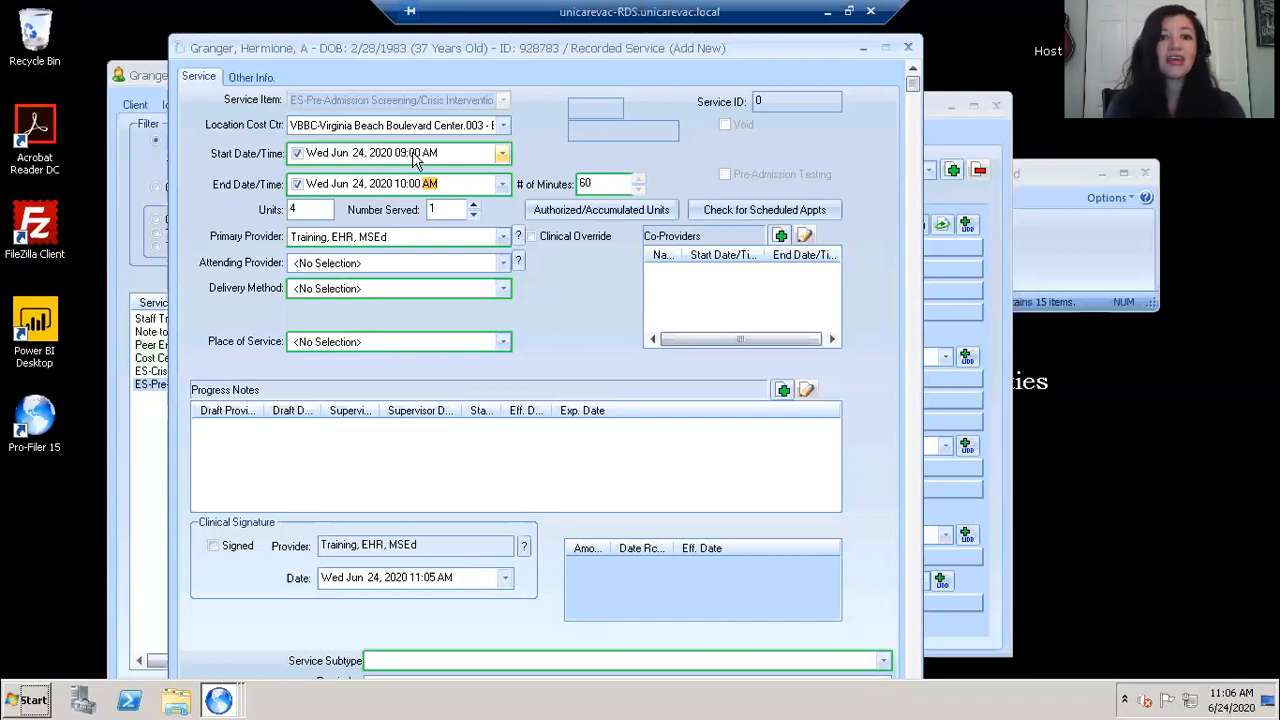
Step: Change the recorded service's end time to 10:10 AM
{"action": "left_click", "coordinate": [417, 186]}
{"action": "type", "text": "15"}
{"action": "key", "text": "Right"}
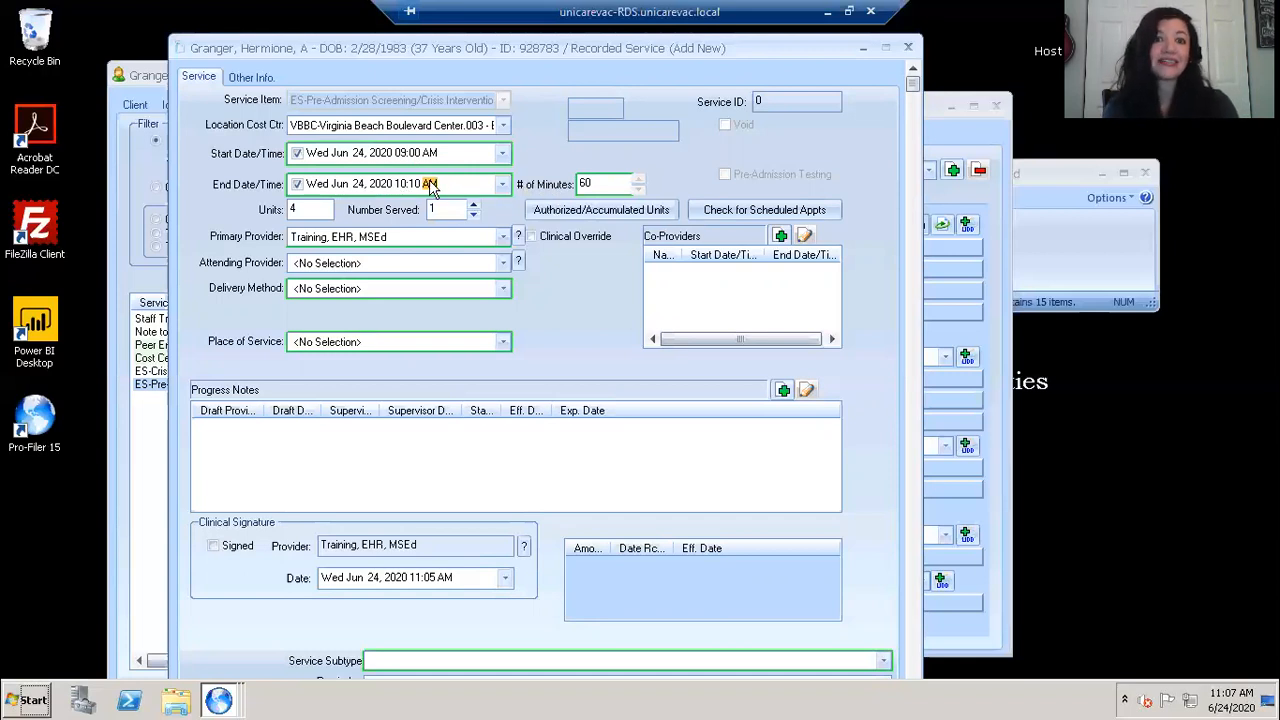
{"action": "key", "text": "Tab"}
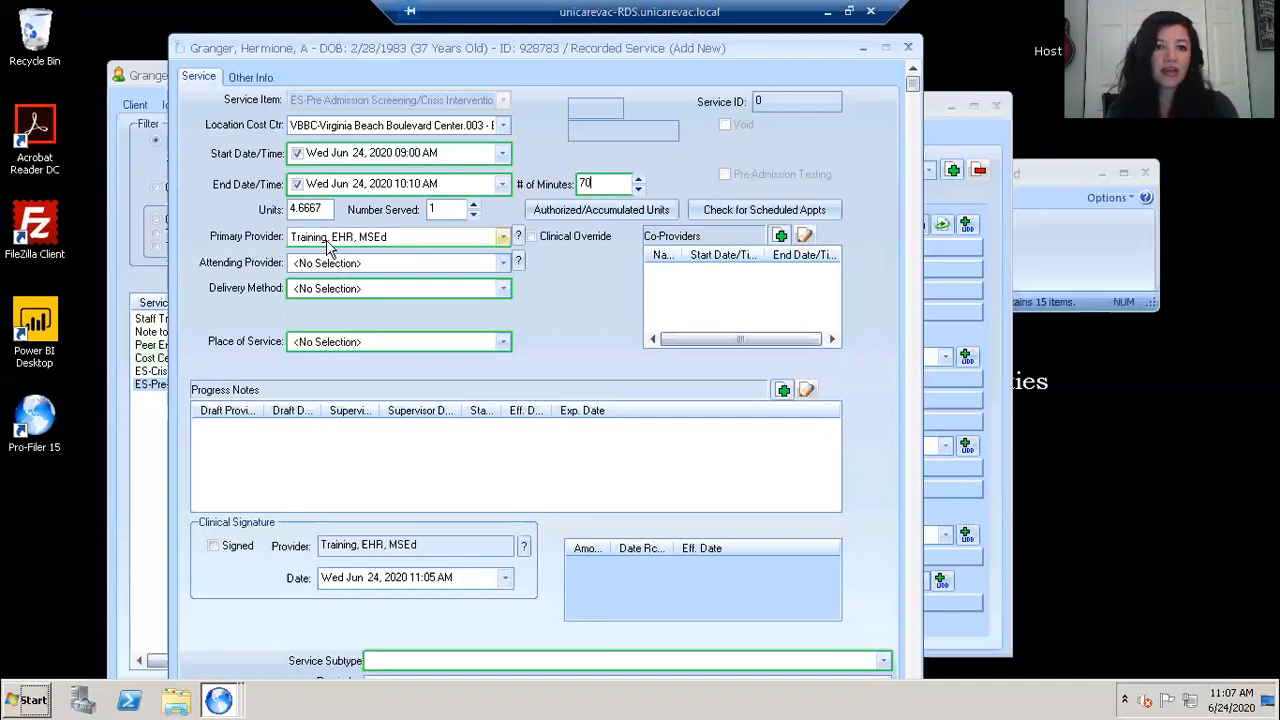
Step: Set the delivery method to Client Present and the place of service to CSB Program Site
{"action": "mouse_move", "coordinate": [328, 246]}
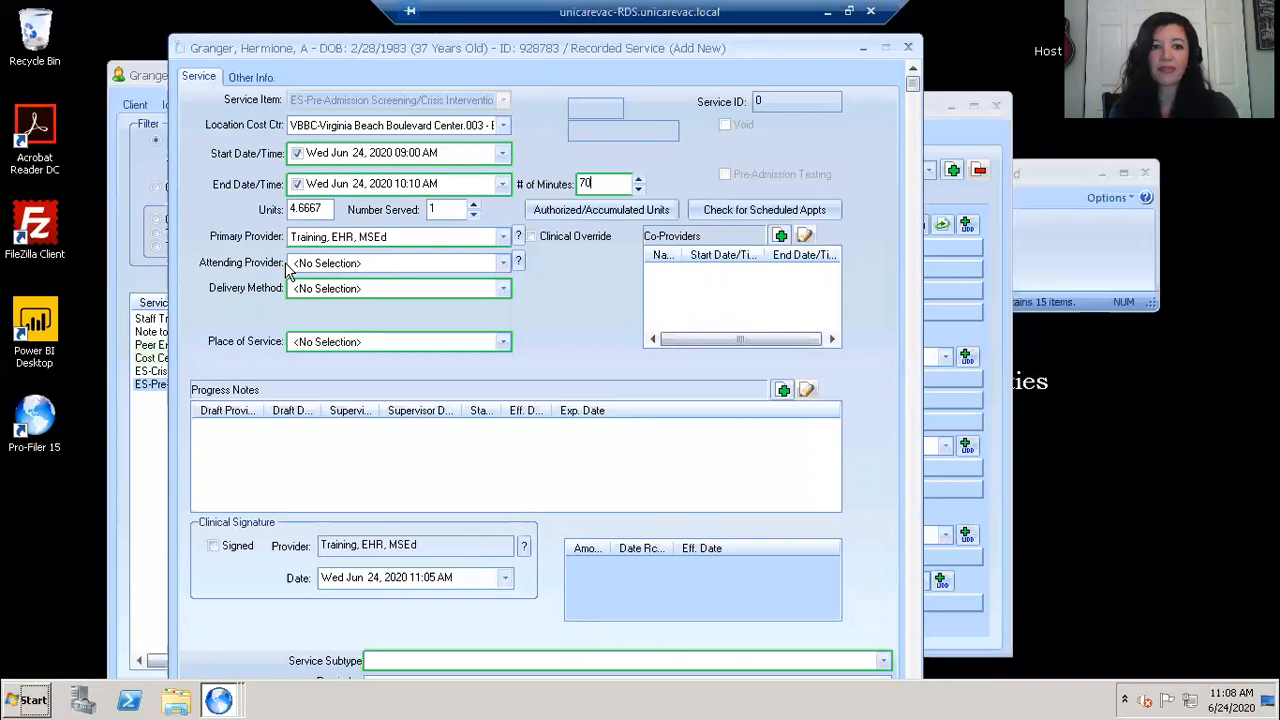
{"action": "left_click", "coordinate": [504, 288]}
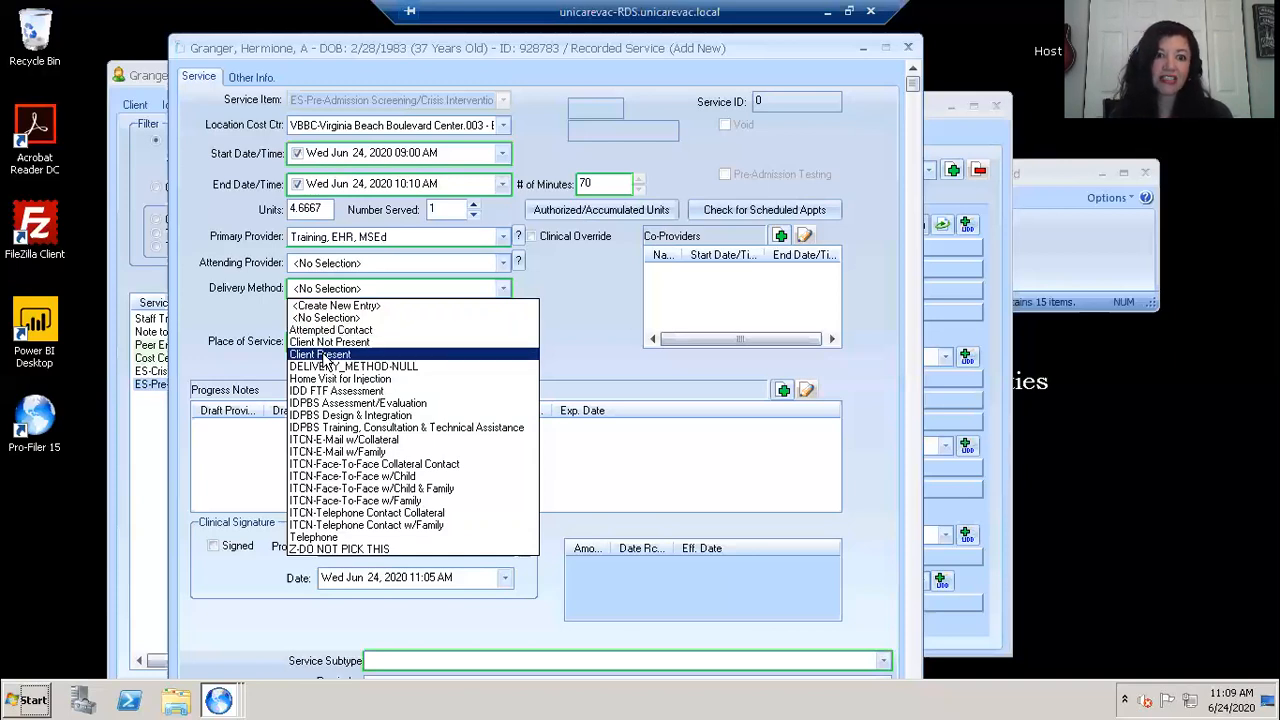
{"action": "left_click", "coordinate": [322, 356]}
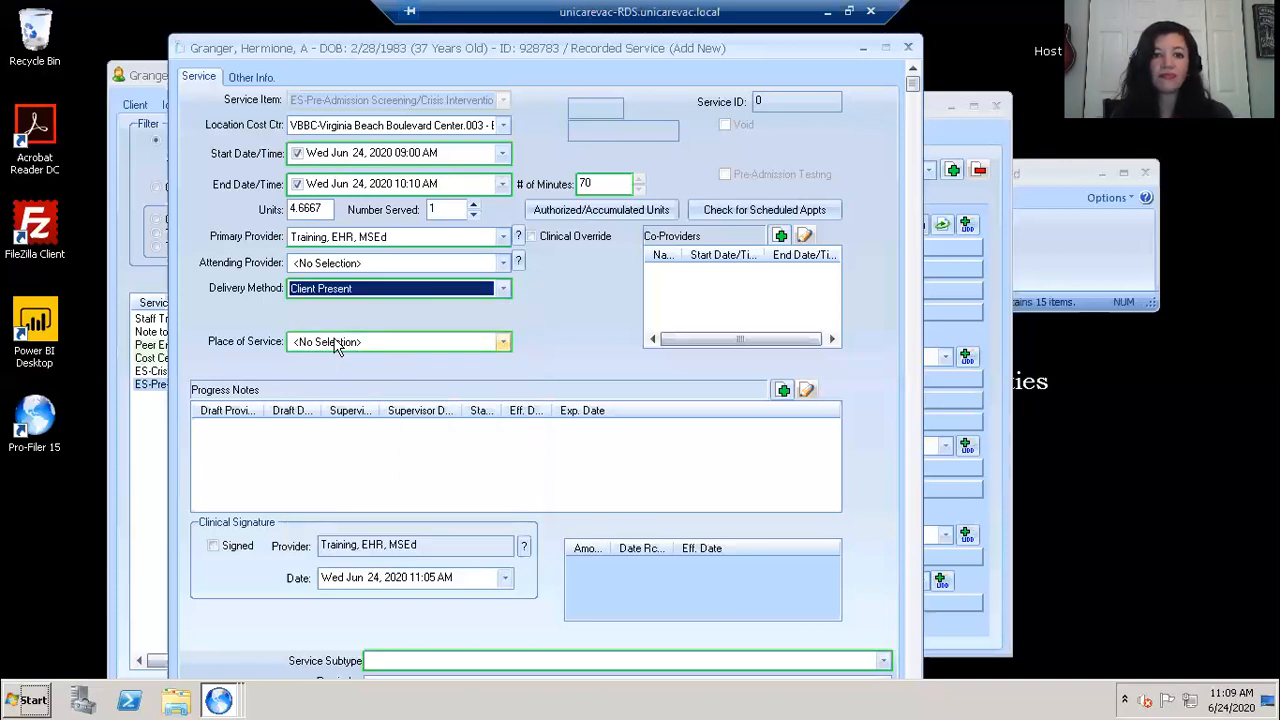
{"action": "left_click", "coordinate": [337, 343]}
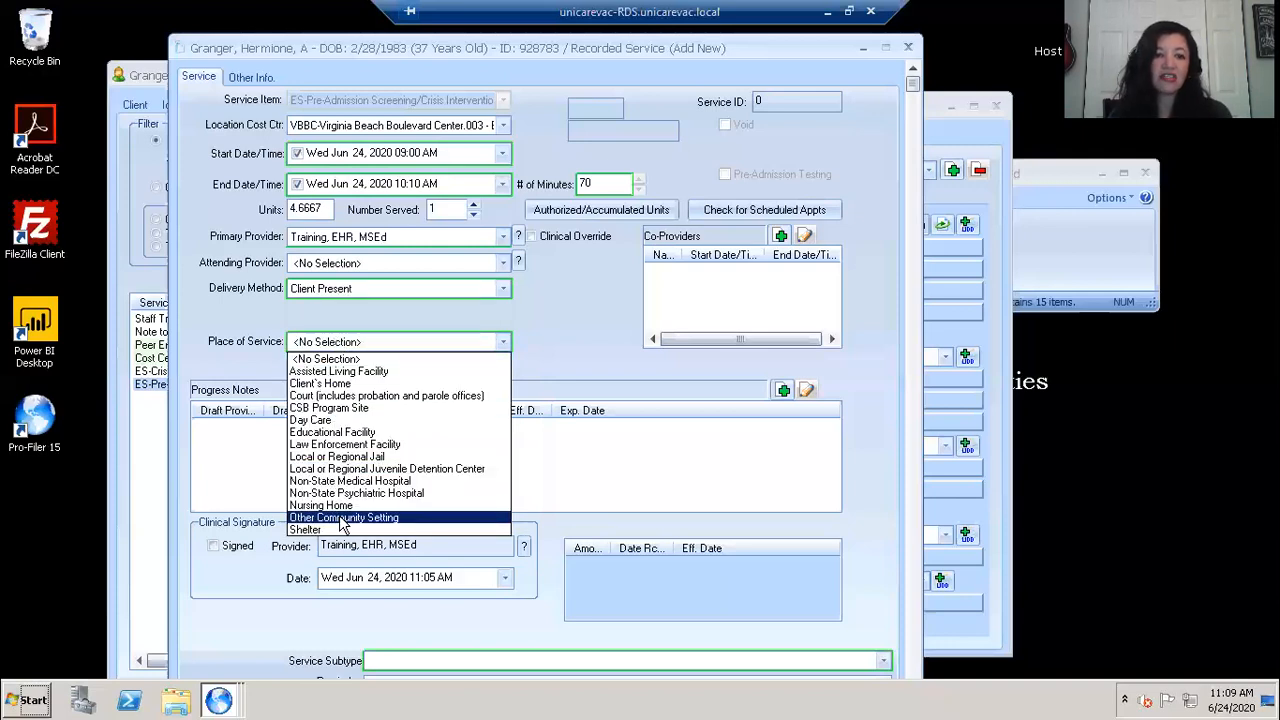
{"action": "left_click", "coordinate": [335, 396]}
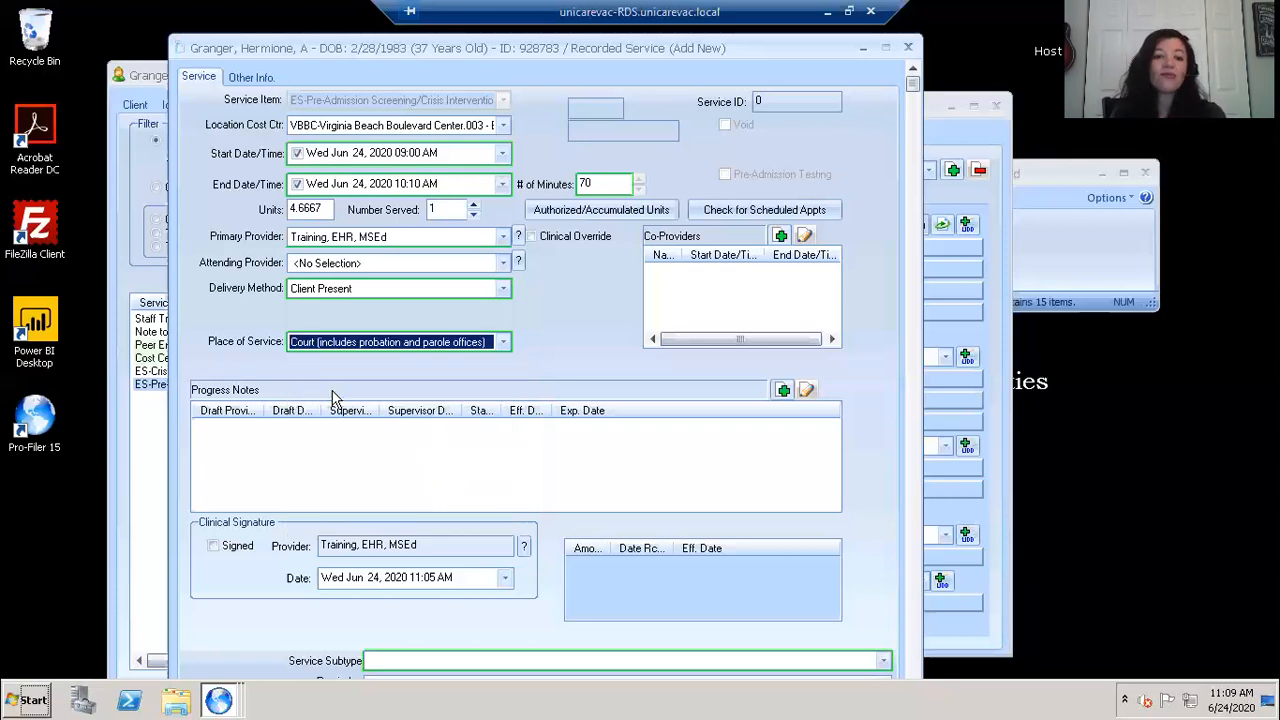
{"action": "left_click", "coordinate": [363, 344]}
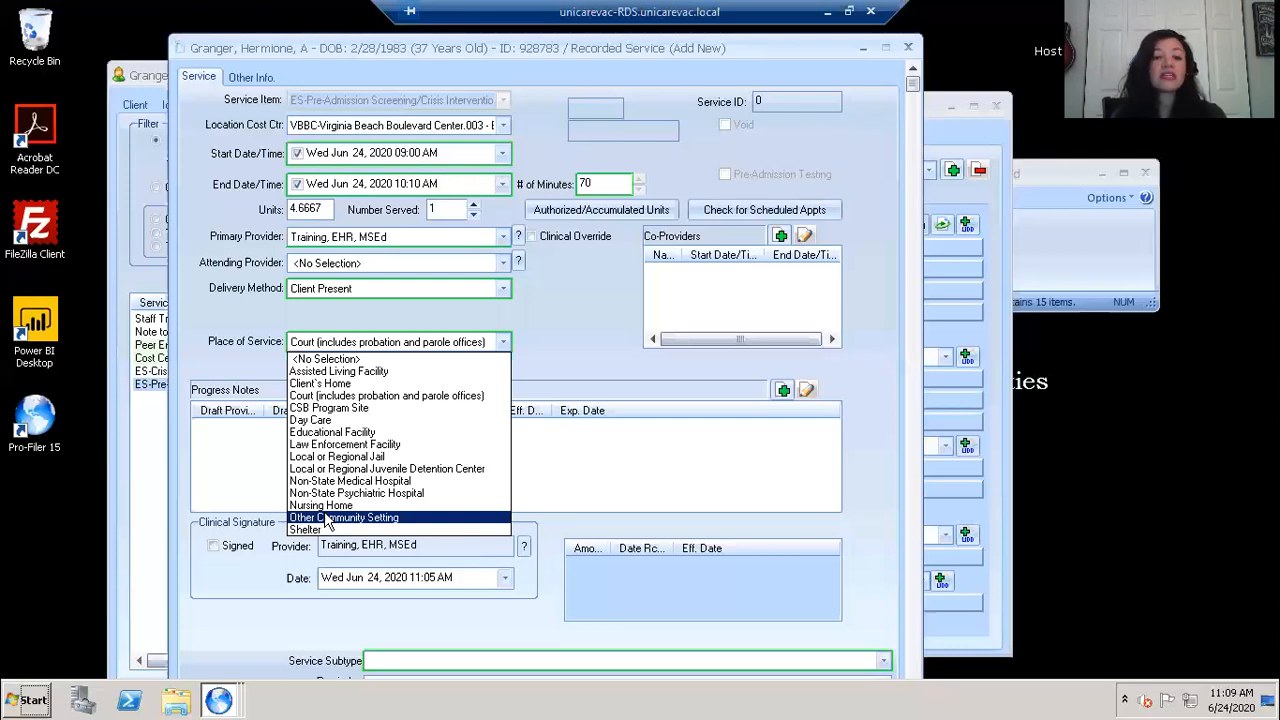
{"action": "left_click", "coordinate": [336, 410]}
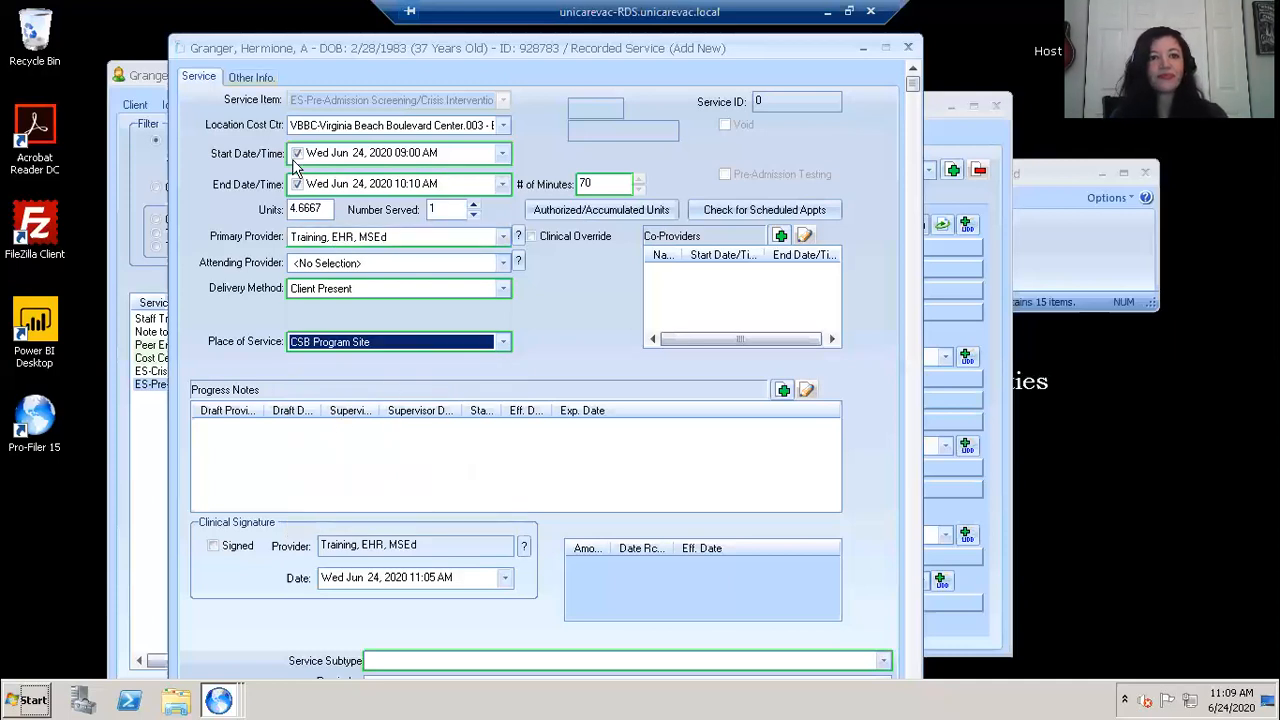
Step: Add a progress note to the recorded service using the Emergency Services Pre-Admission Screening template
{"action": "left_click_drag", "start_coordinate": [288, 49], "coordinate": [271, 31]}
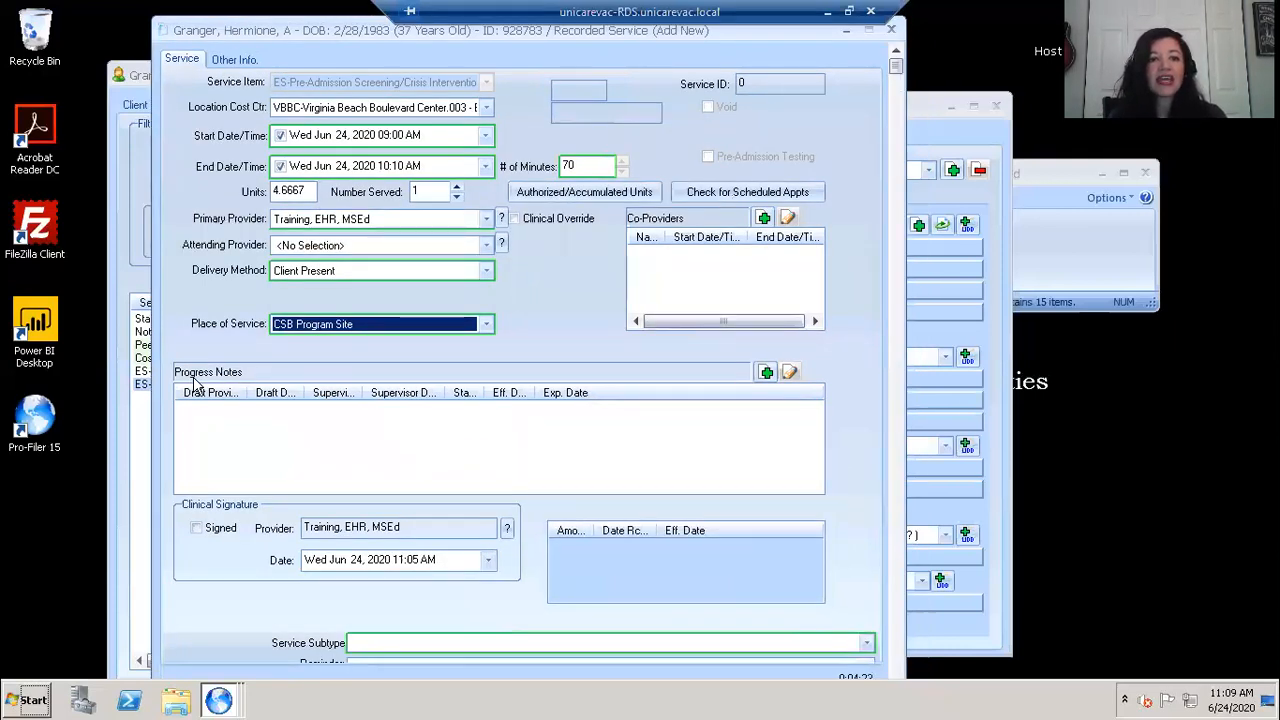
{"action": "left_click", "coordinate": [766, 373]}
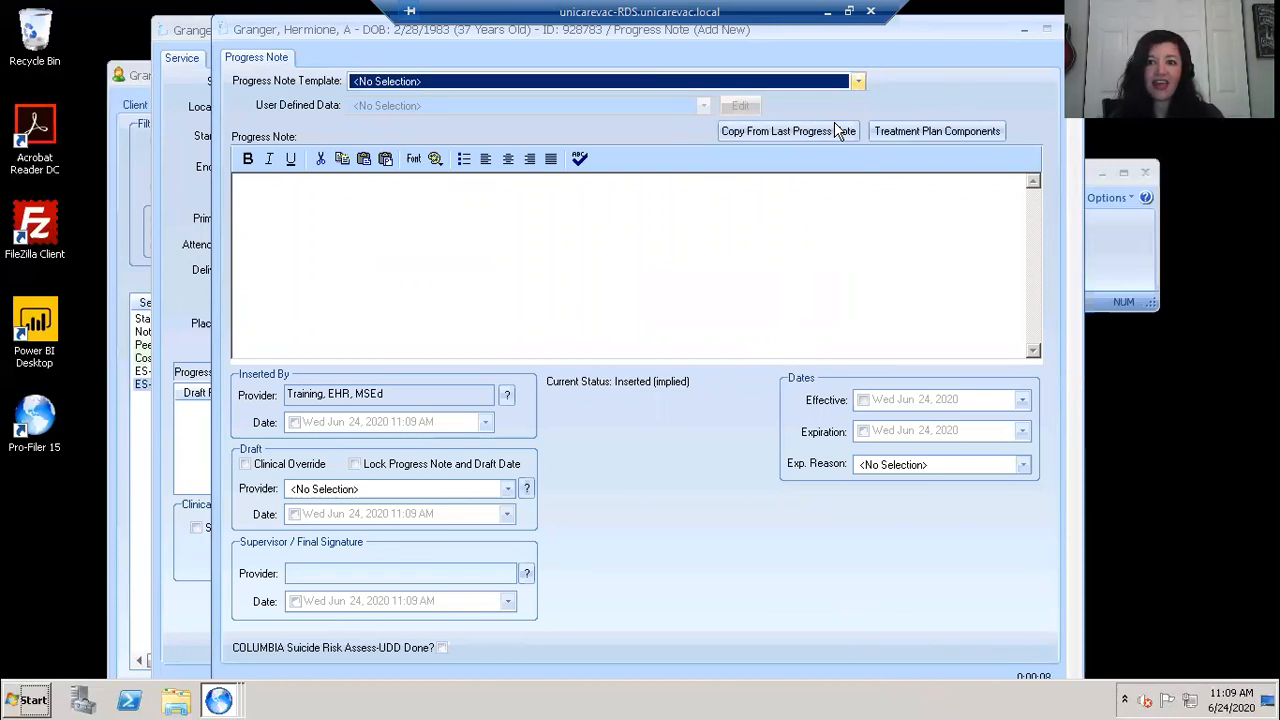
{"action": "key", "text": "alt+Down"}
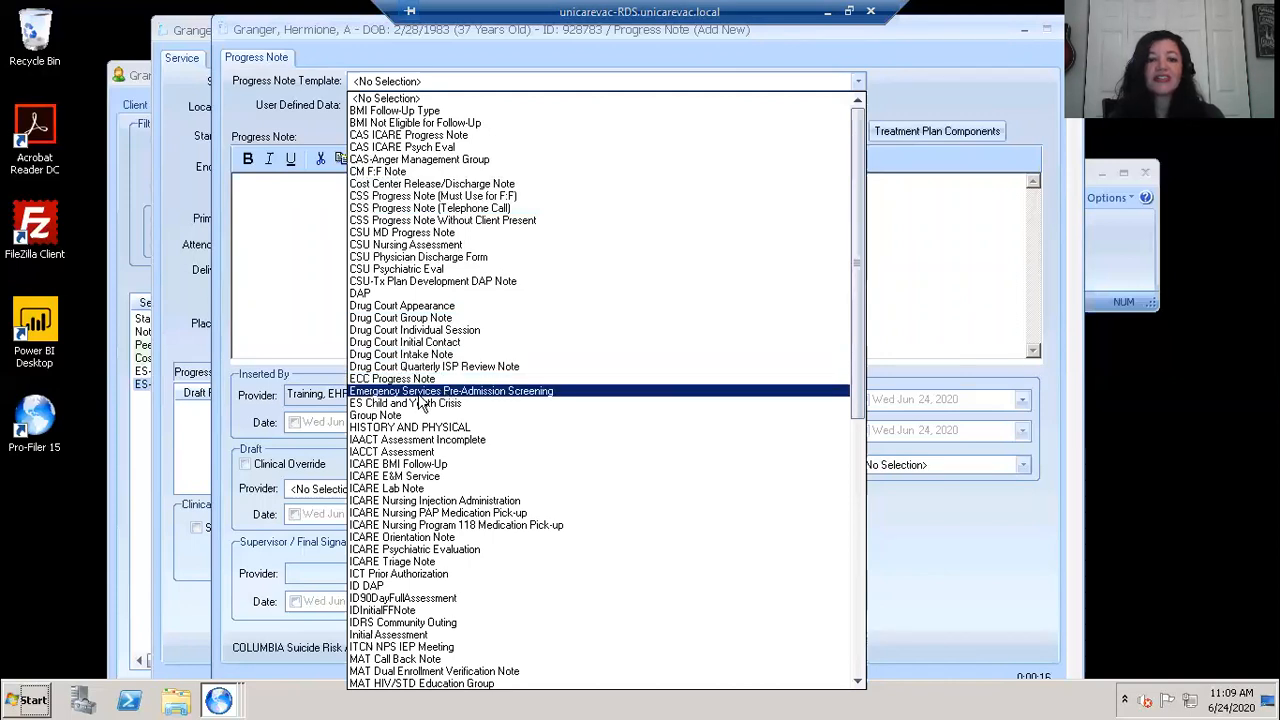
{"action": "left_click", "coordinate": [458, 393]}
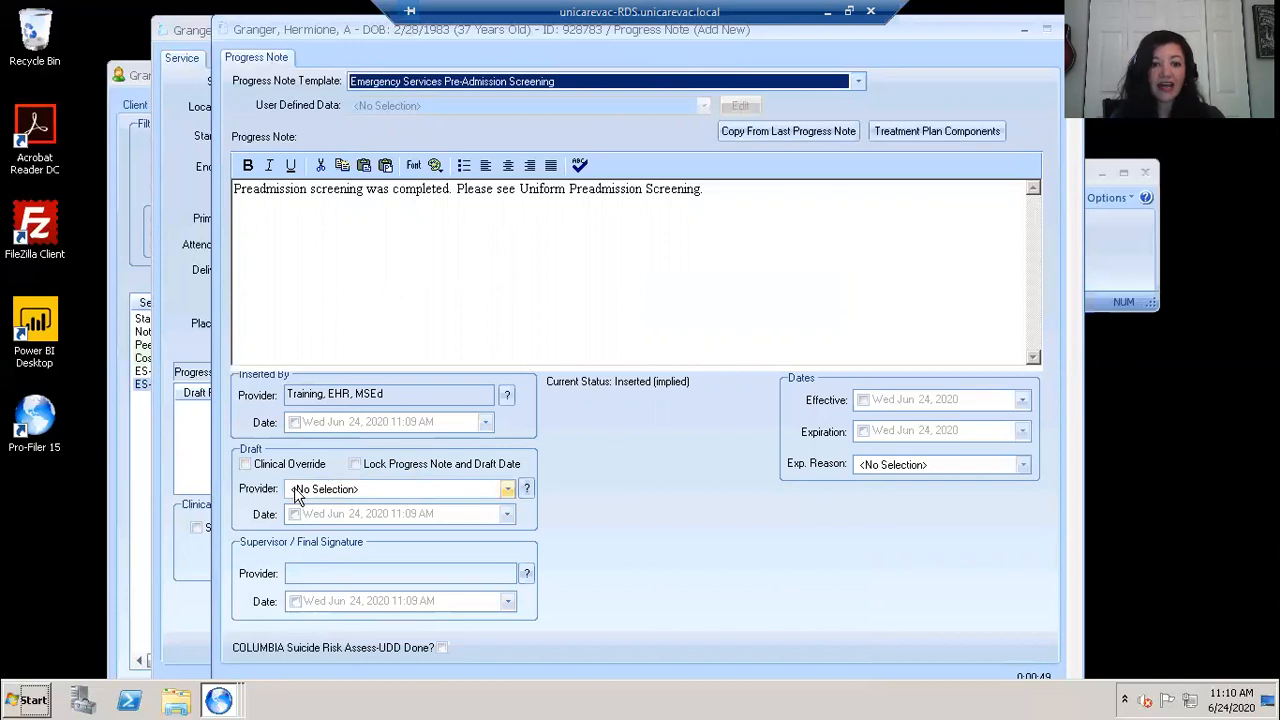
Step: Enable the progress note's supervisor/final signature date and accept the note
{"action": "left_click", "coordinate": [294, 602]}
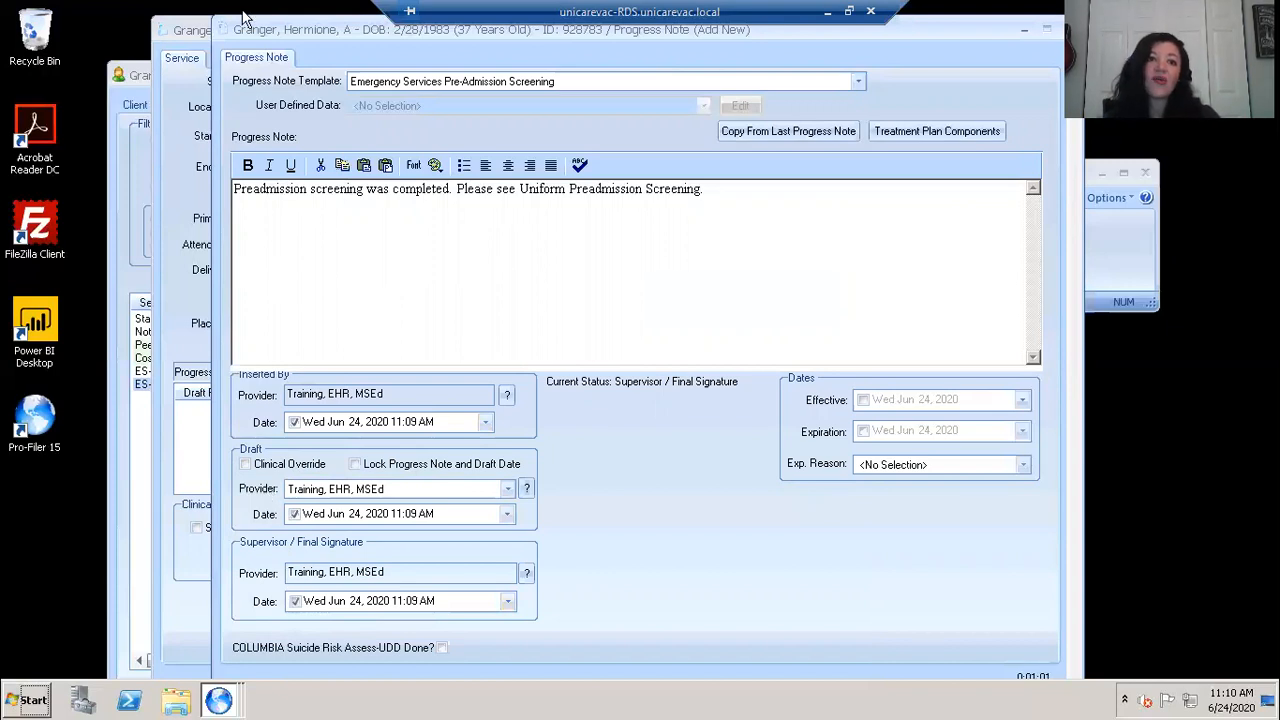
{"action": "left_click_drag", "start_coordinate": [248, 32], "coordinate": [252, 17]}
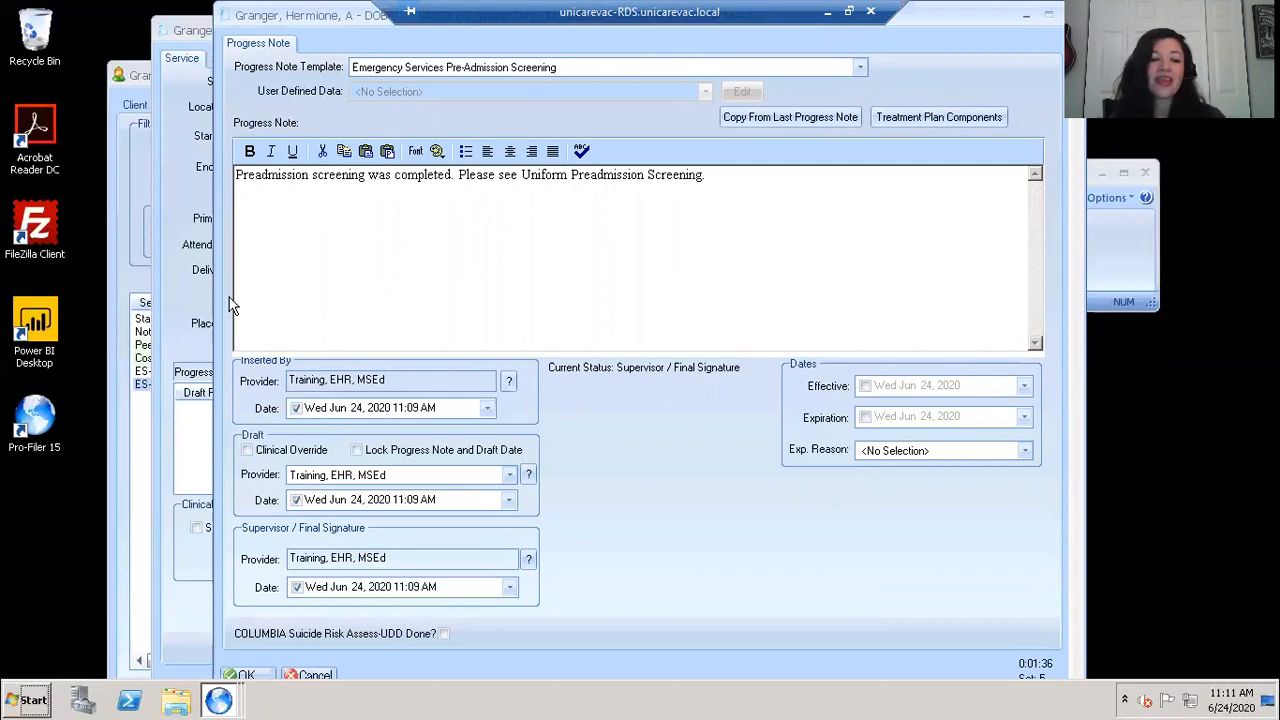
{"action": "left_click", "coordinate": [246, 677]}
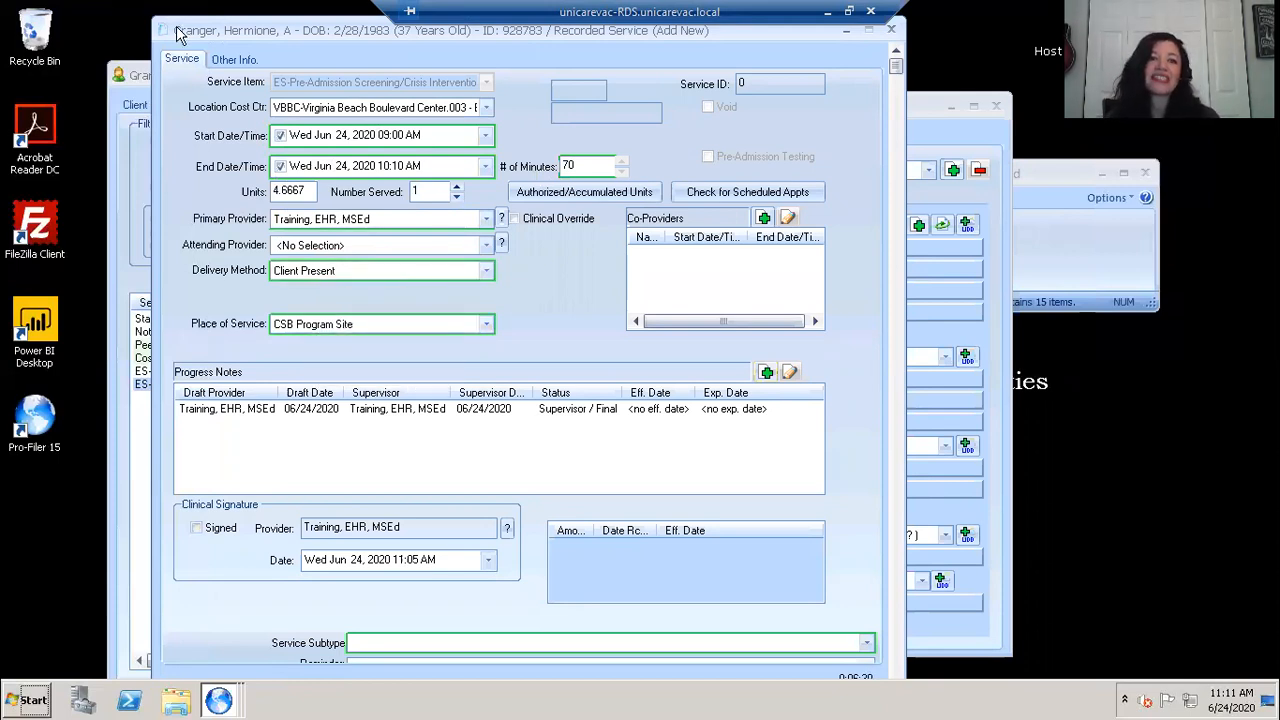
Step: Set the recorded service's subtype to 01 - Crisis Intervention
{"action": "left_click_drag", "start_coordinate": [177, 30], "coordinate": [187, 15]}
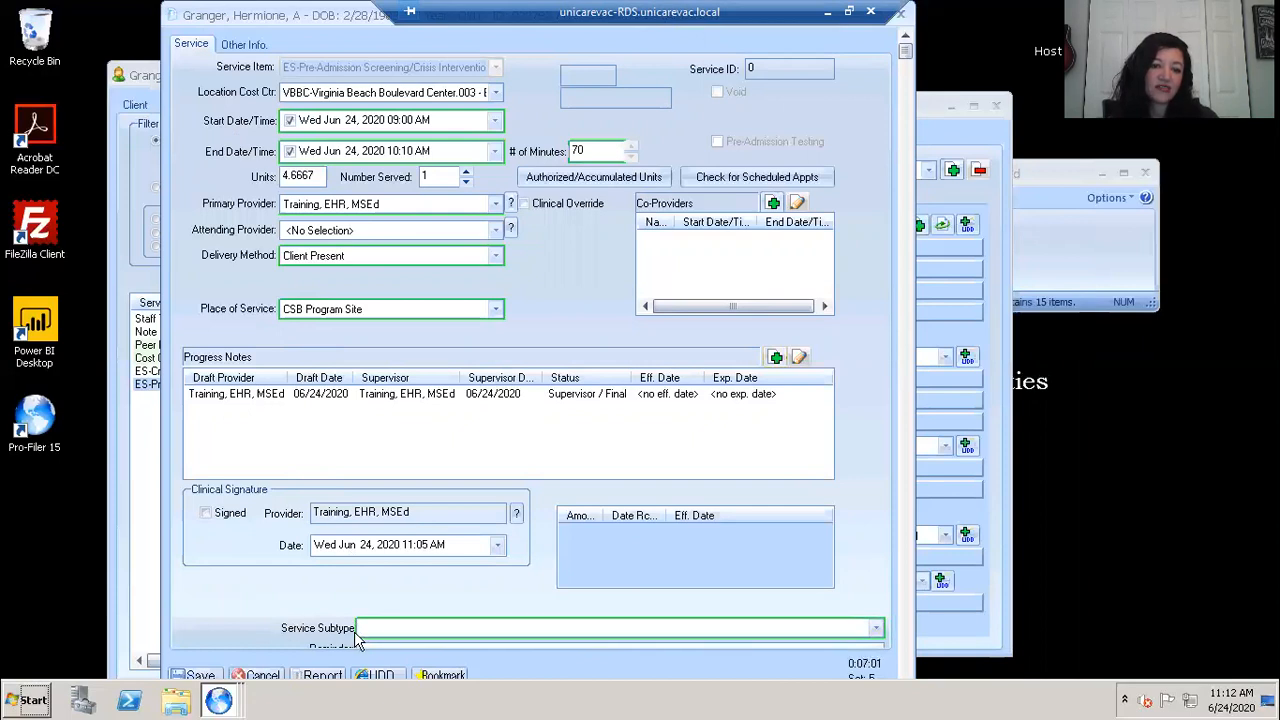
{"action": "left_click", "coordinate": [875, 630]}
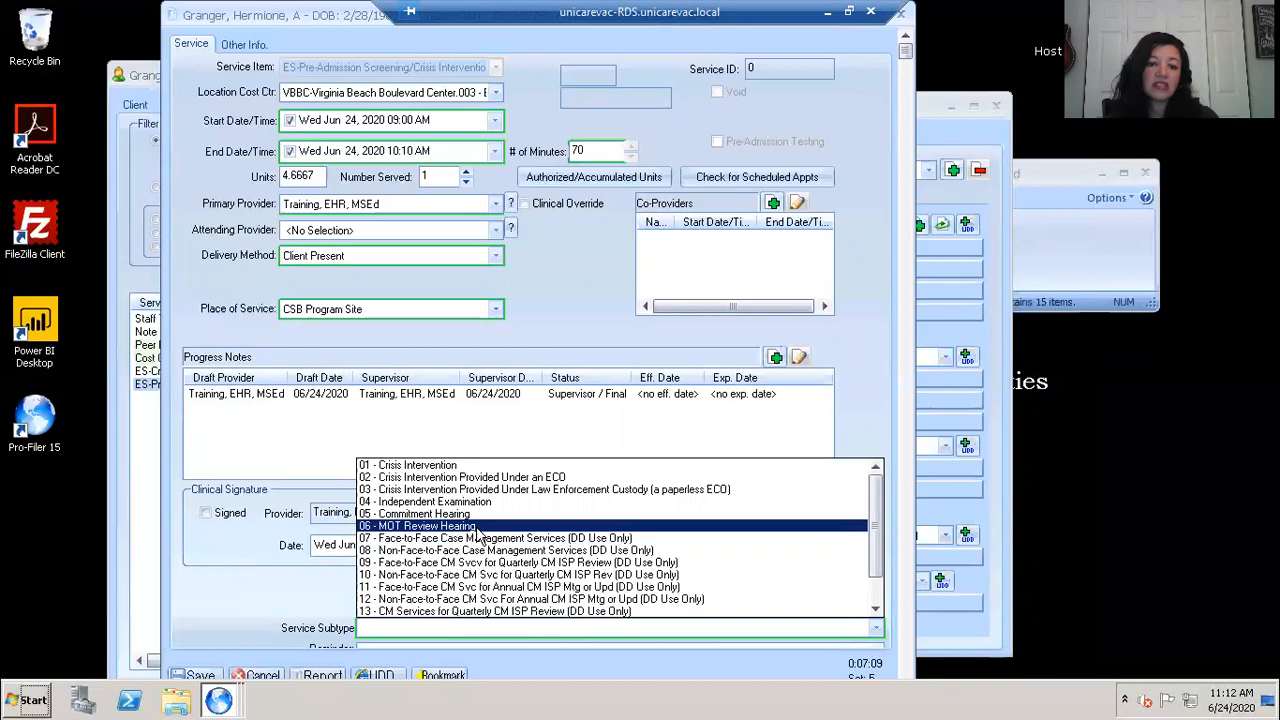
{"action": "left_click", "coordinate": [411, 468]}
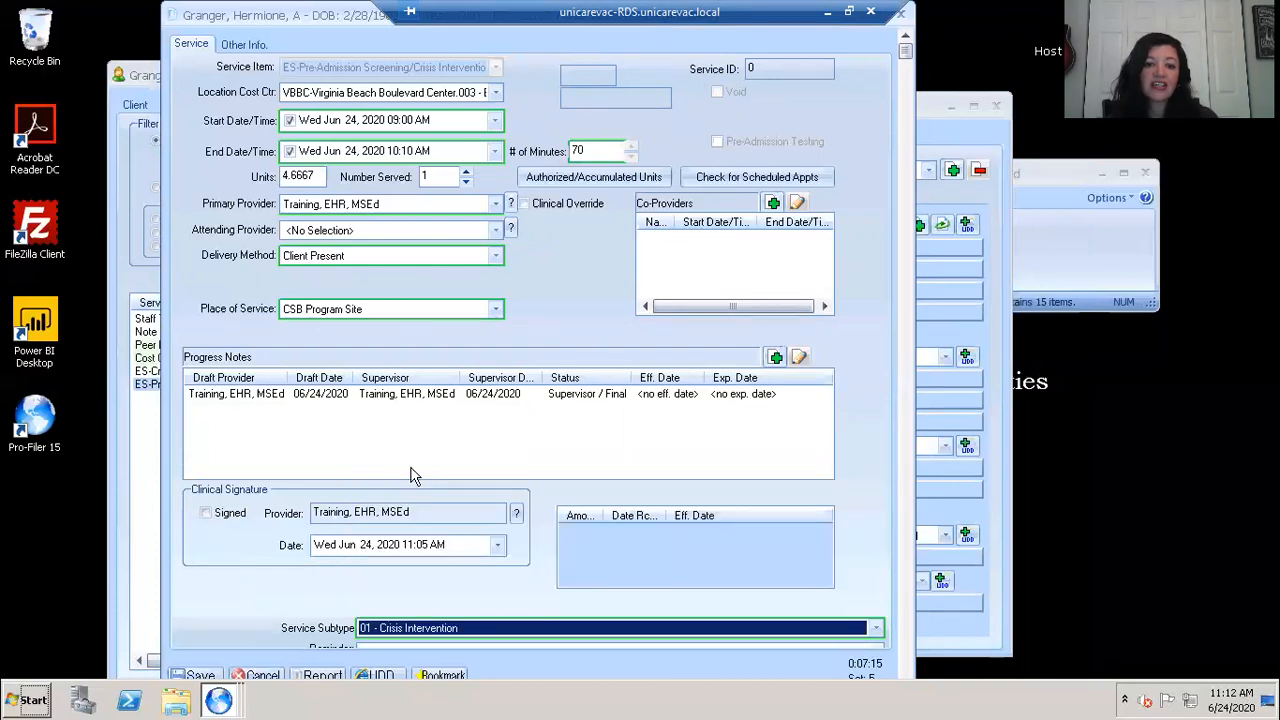
{"action": "left_click", "coordinate": [476, 628]}
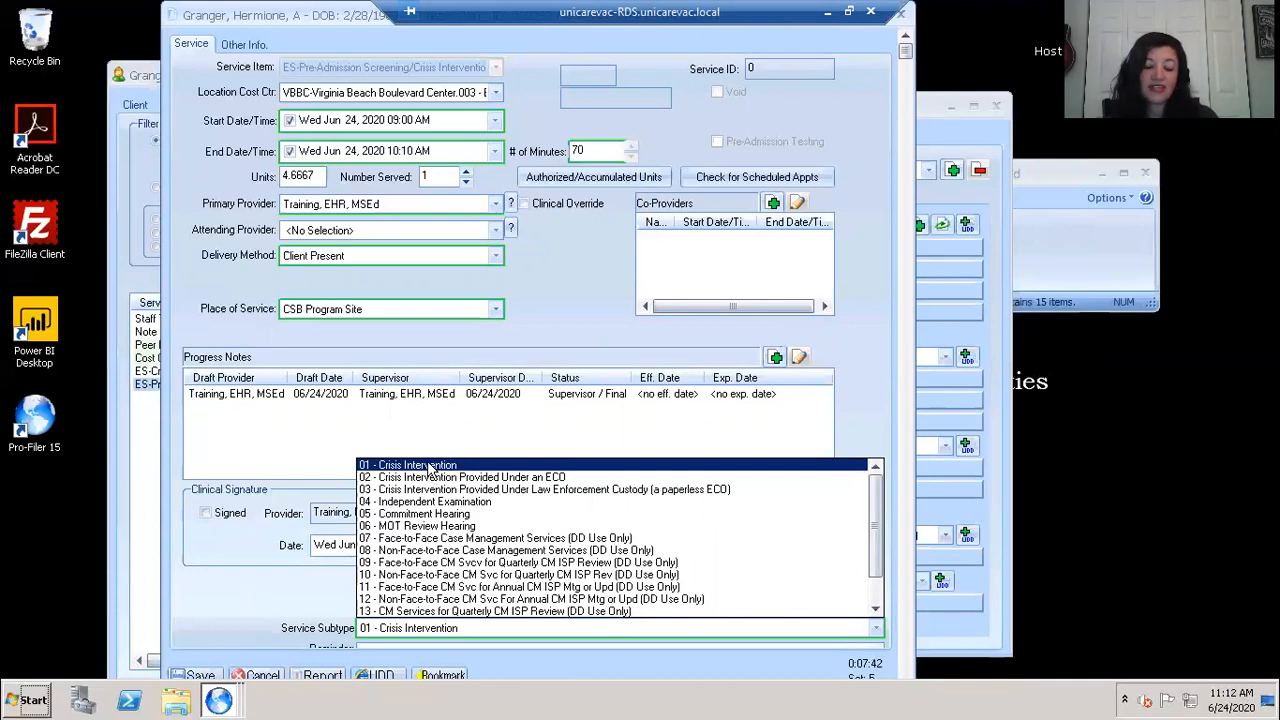
{"action": "left_click", "coordinate": [429, 467]}
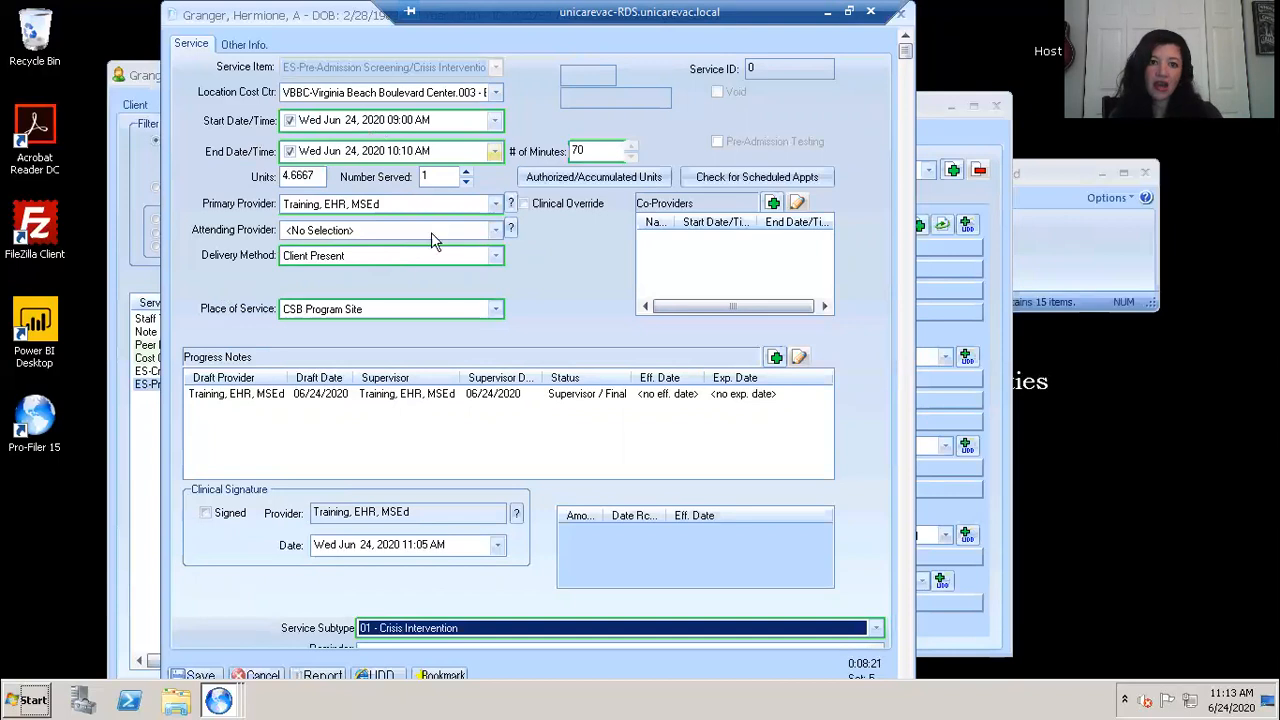
Step: Mark the recorded service's clinical signature as signed and save the service
{"action": "left_click", "coordinate": [207, 514]}
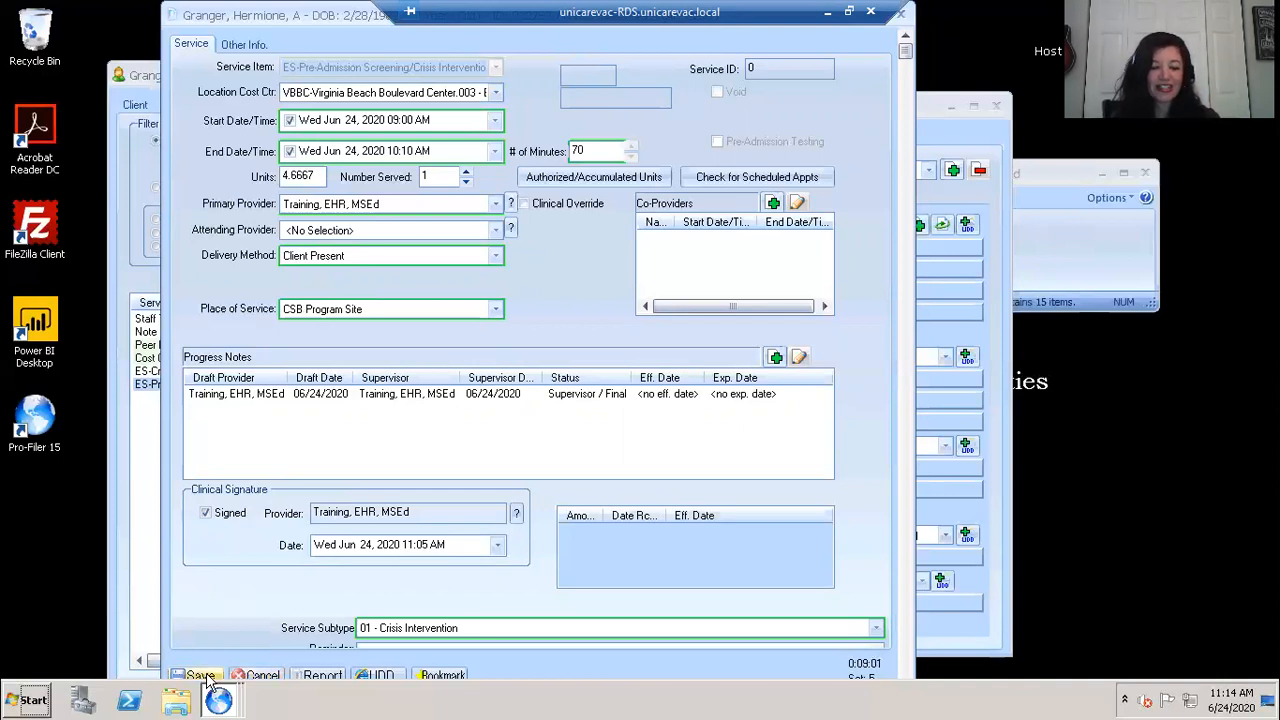
{"action": "left_click", "coordinate": [208, 680]}
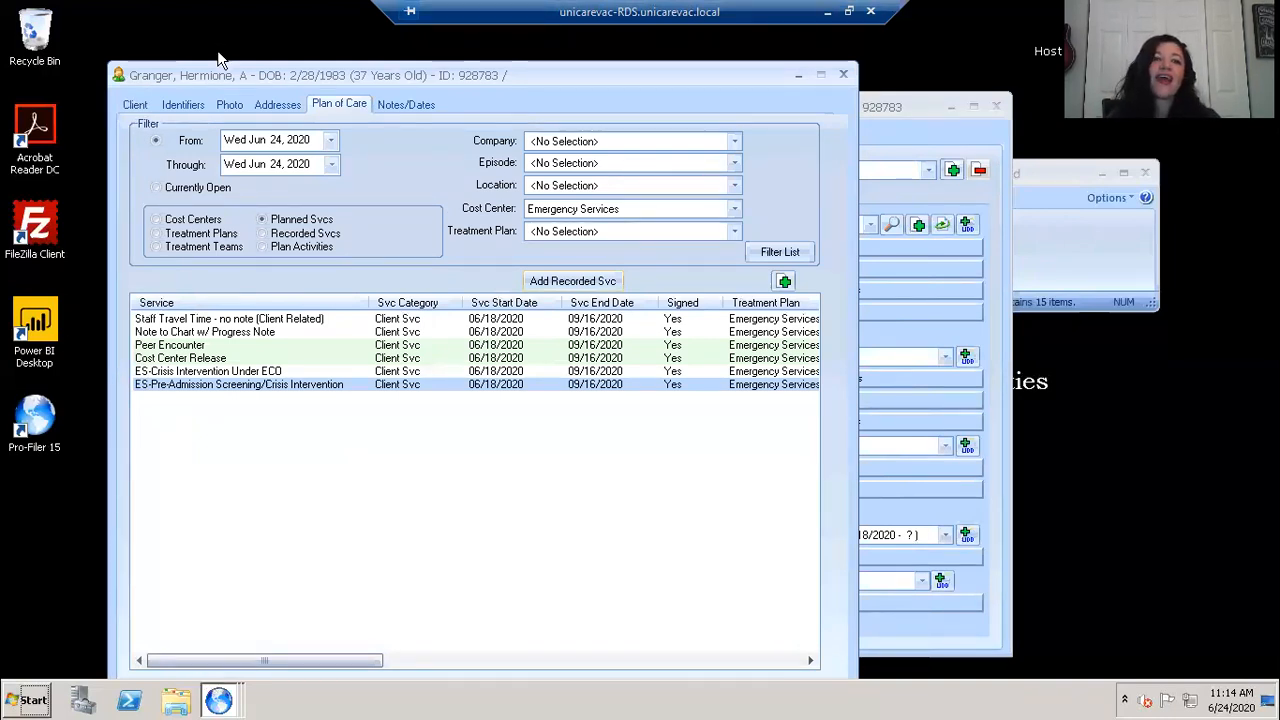
Step: Filter the client's plan of care to recorded services, with the date range starting June 22, 2020
{"action": "left_click_drag", "start_coordinate": [222, 66], "coordinate": [230, 30]}
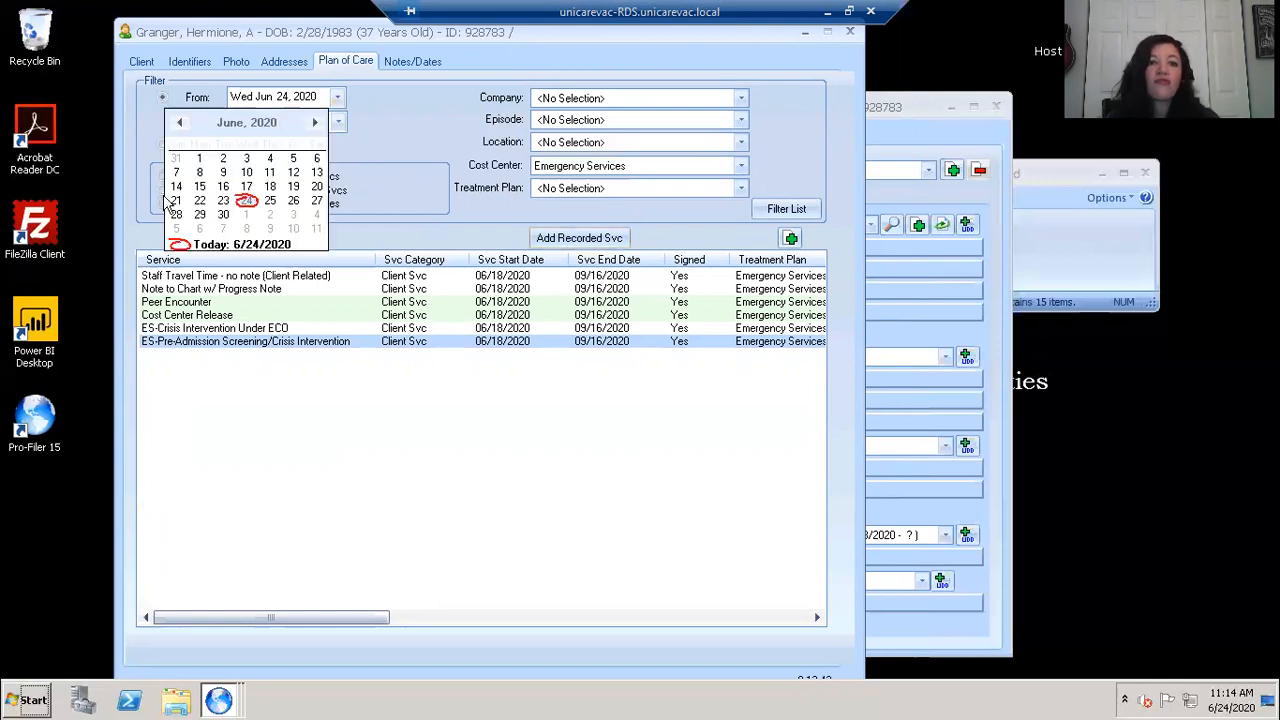
{"action": "left_click", "coordinate": [198, 200]}
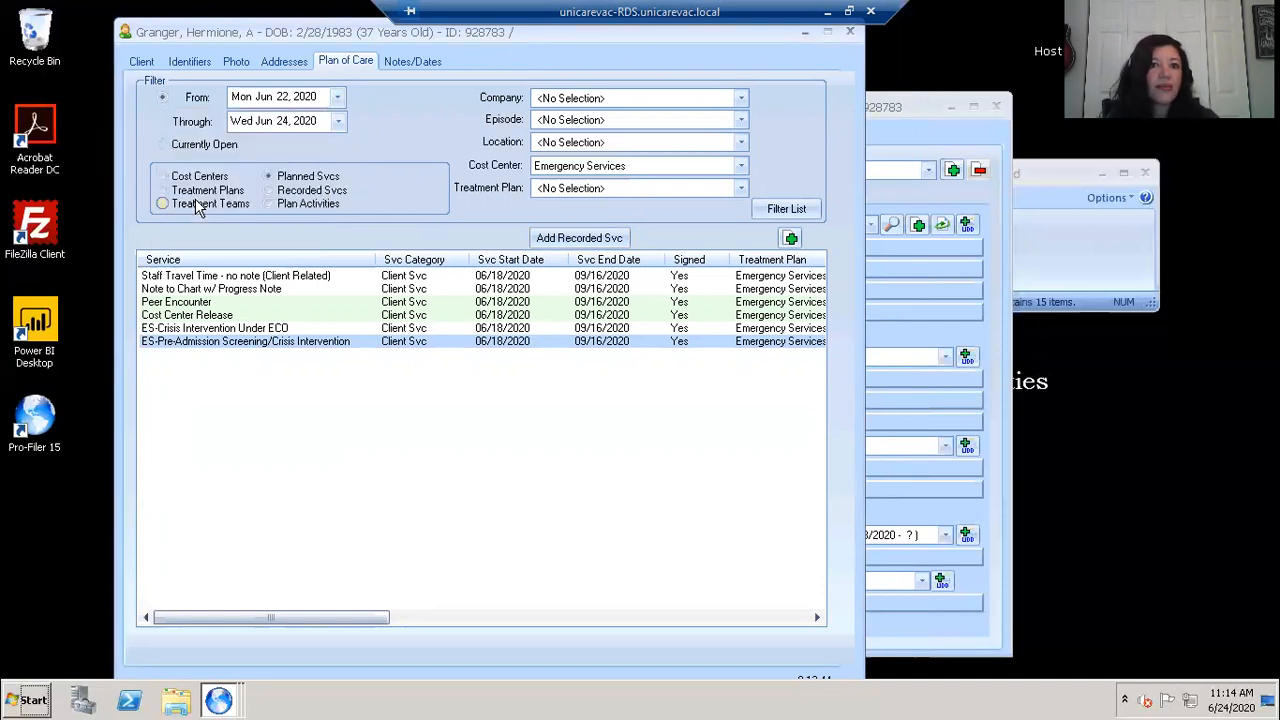
{"action": "left_click", "coordinate": [269, 191]}
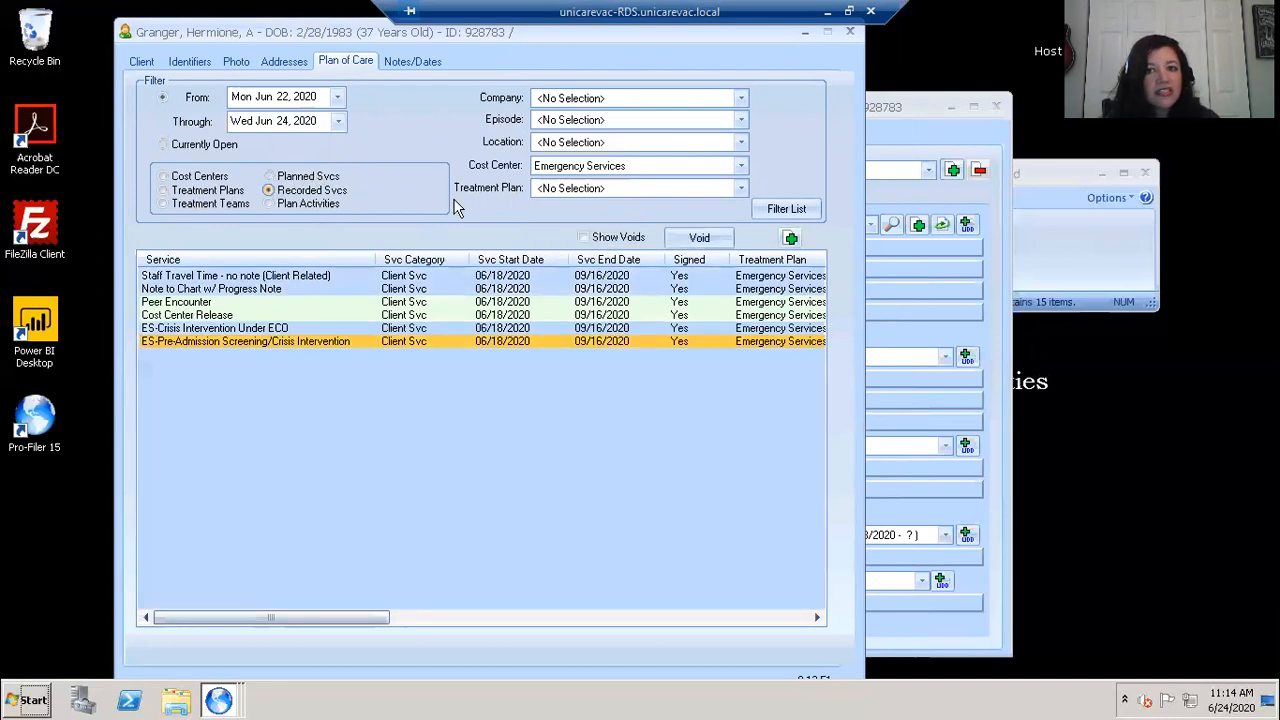
{"action": "left_click", "coordinate": [759, 208]}
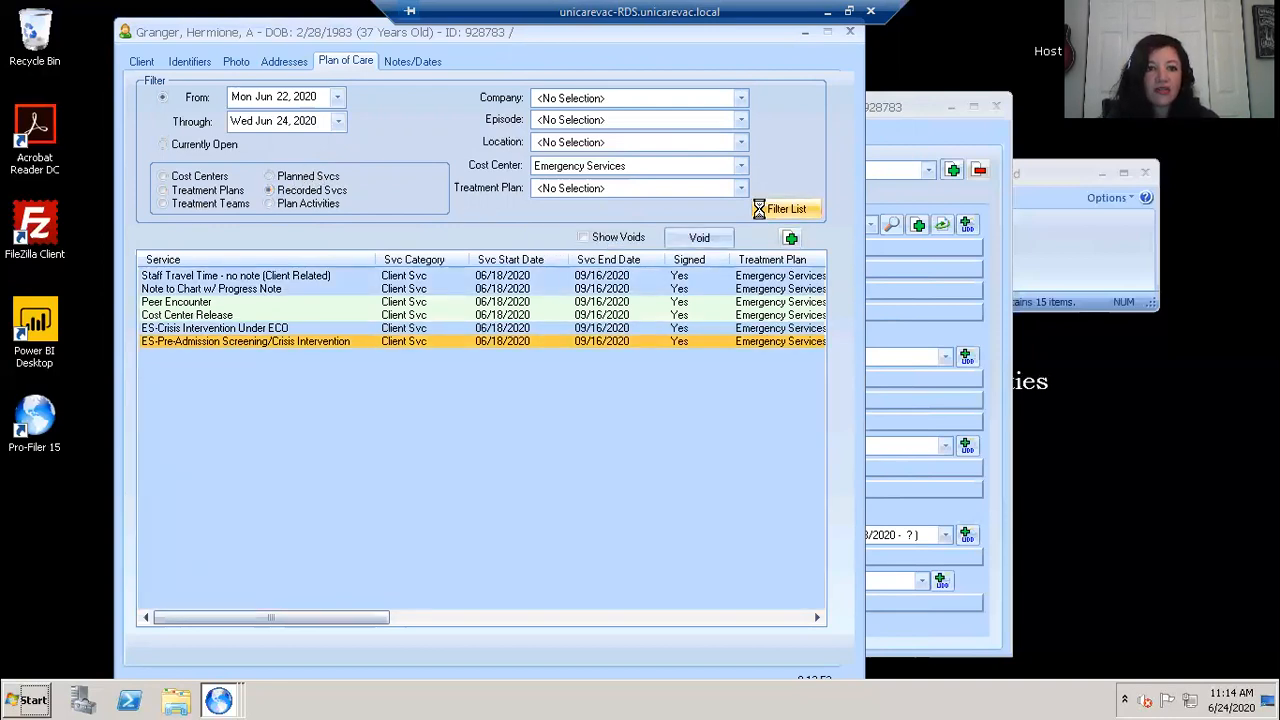